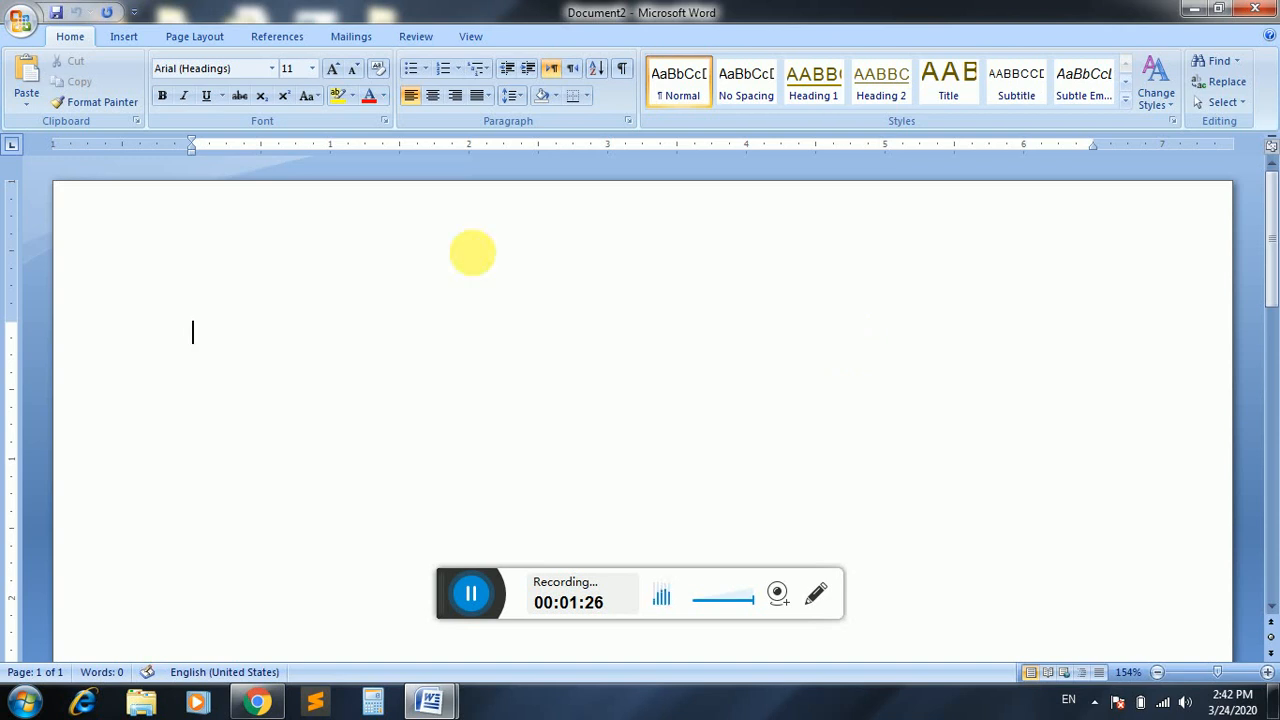
Open the Certificate document from Local Disk (D:) and select the student's name in it.
click(22, 22)
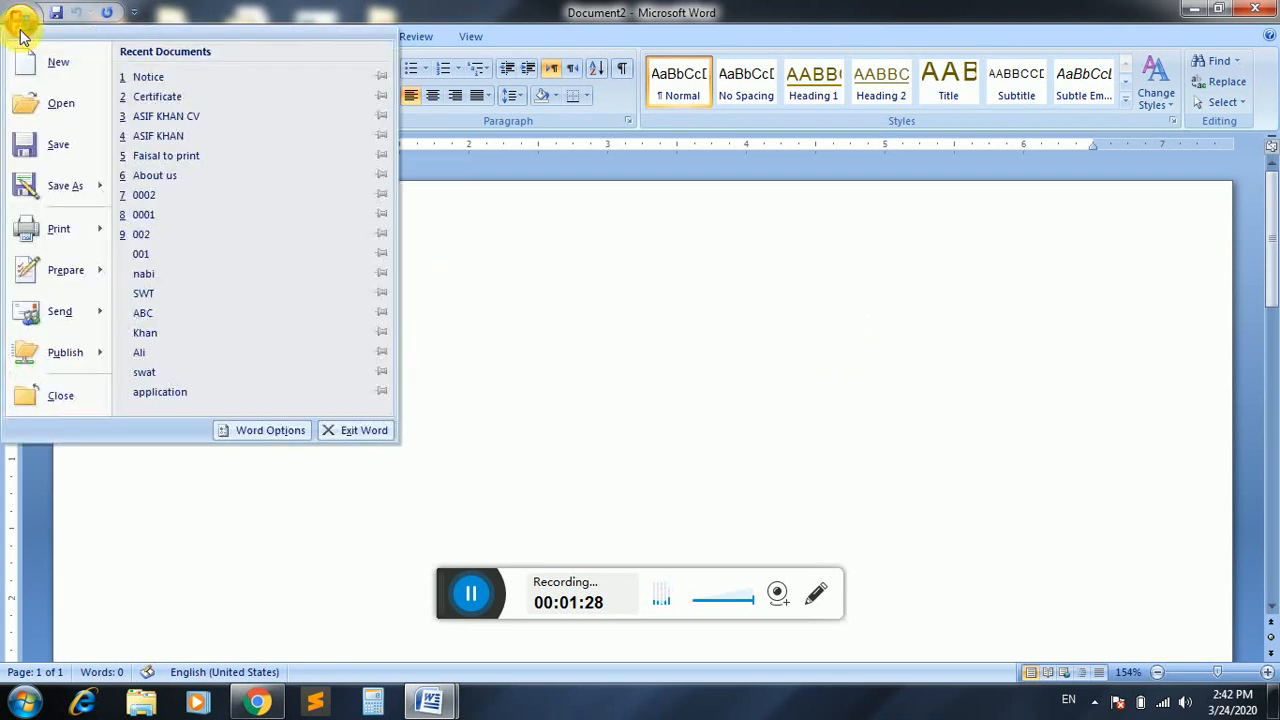
click(51, 104)
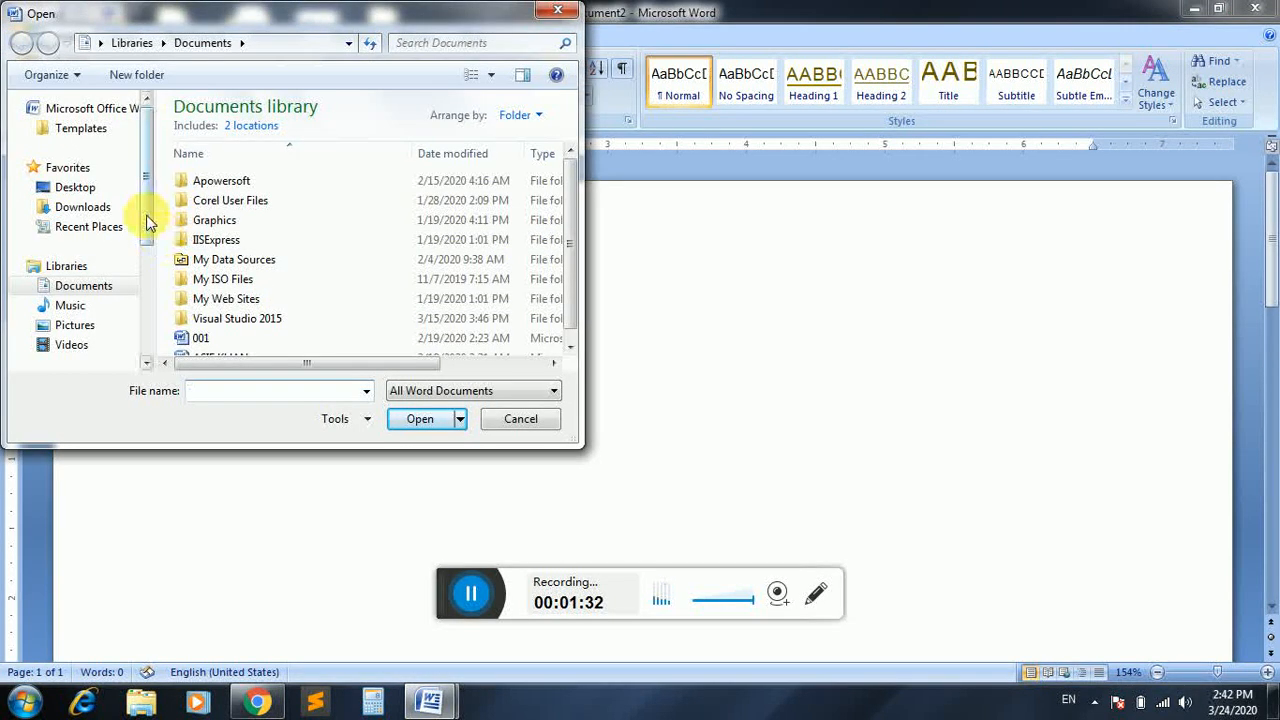
drag(143, 214, 137, 286)
click(120, 296)
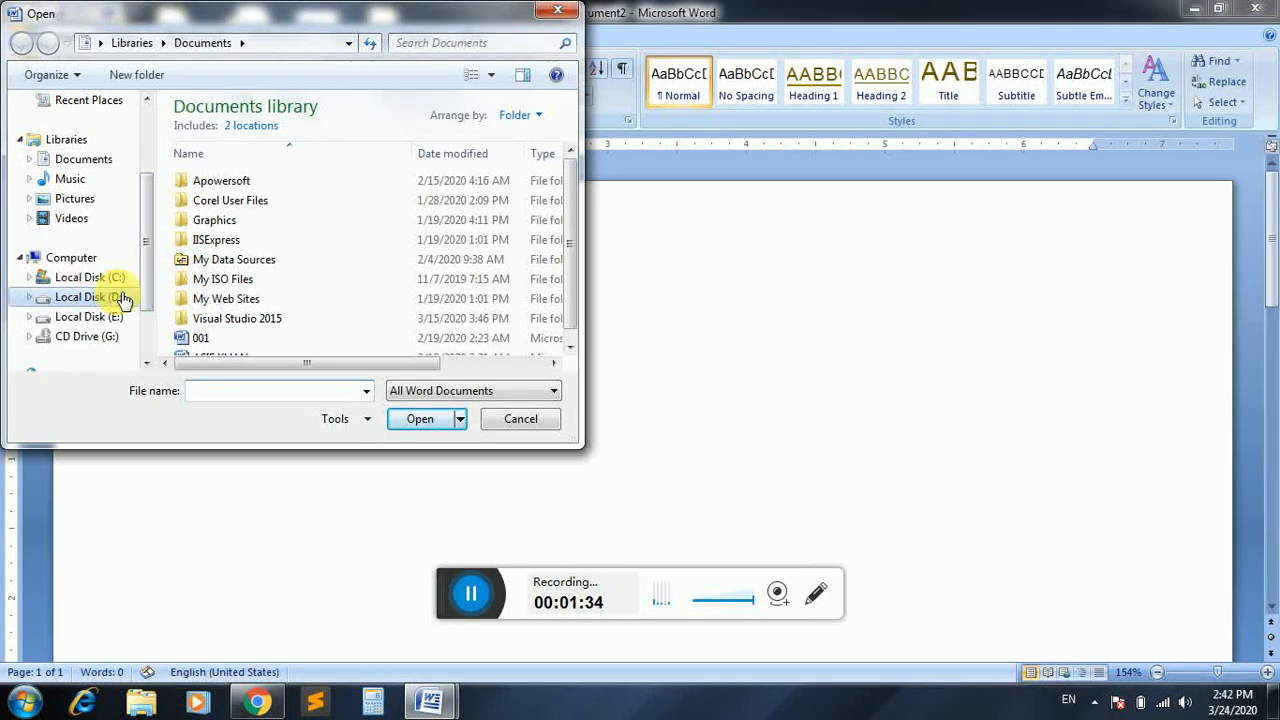
click(216, 190)
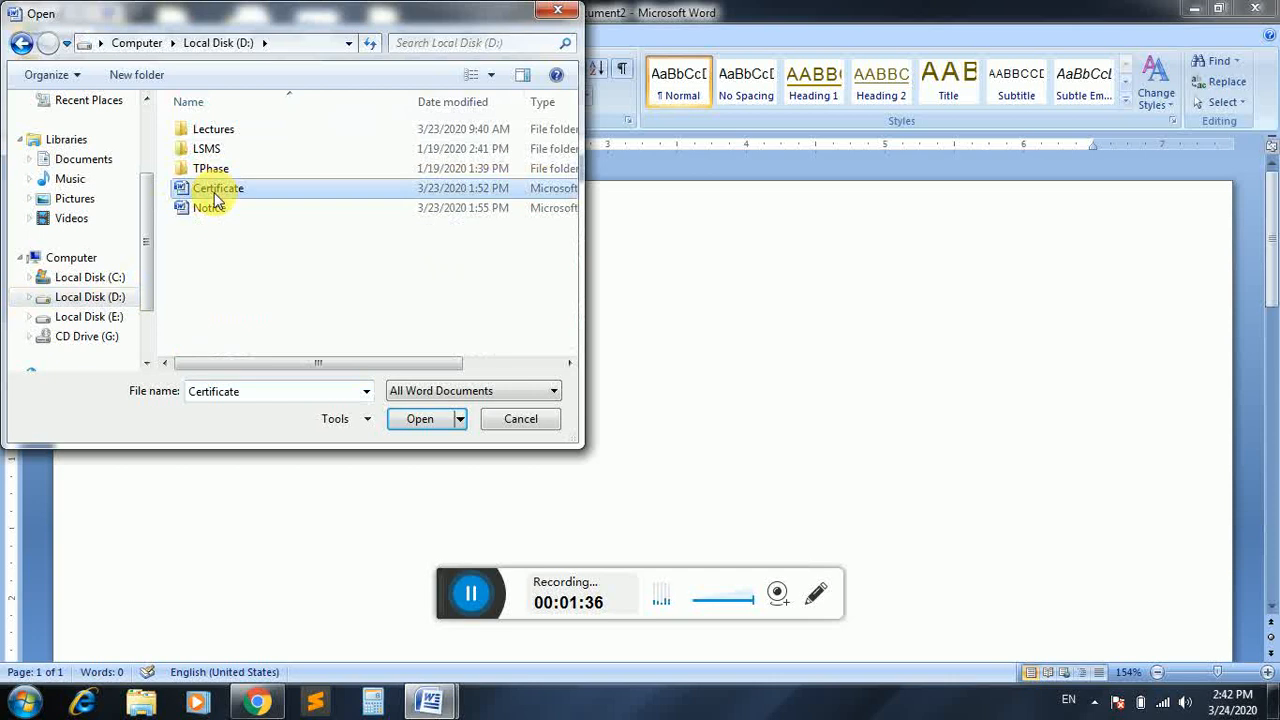
click(216, 209)
click(222, 188)
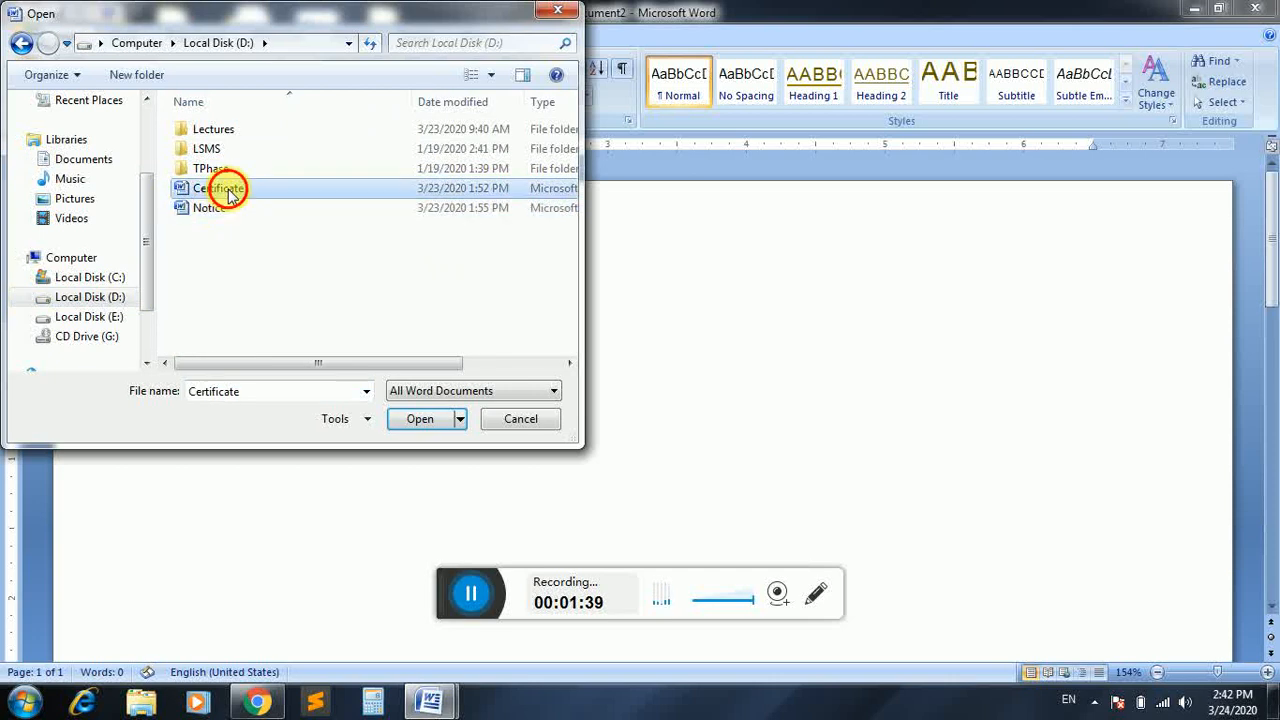
click(417, 418)
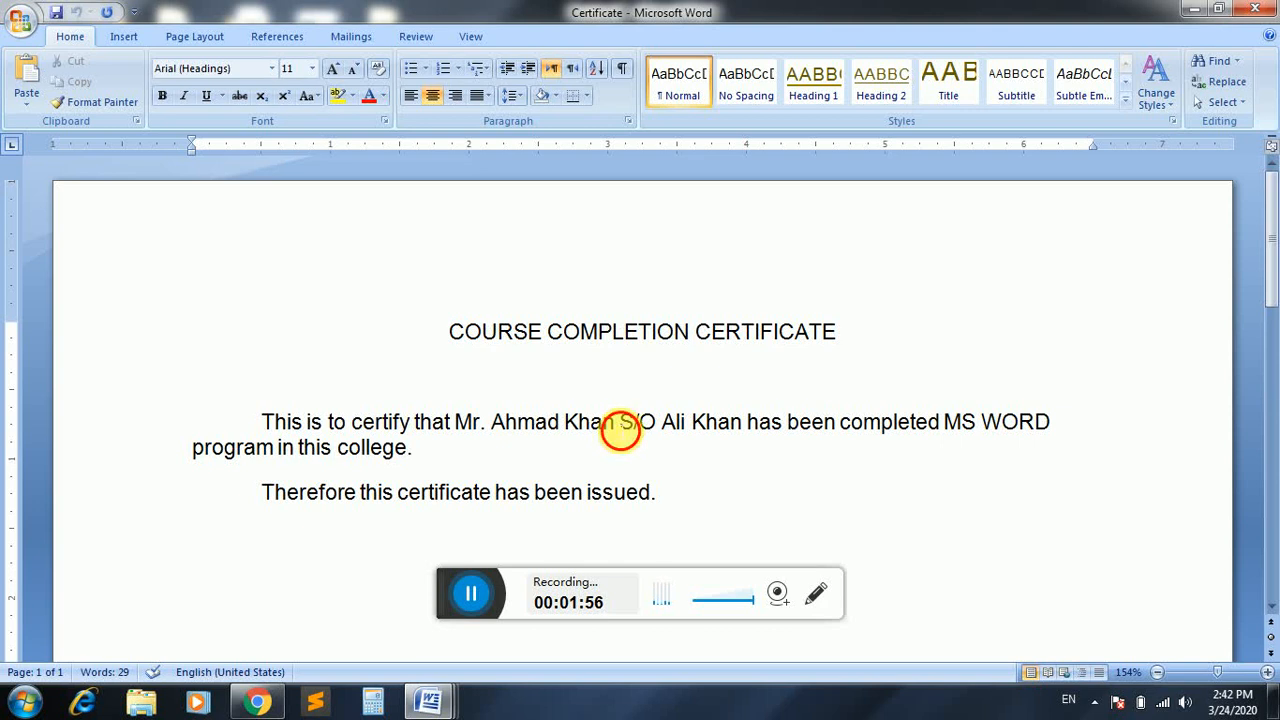
drag(617, 430, 512, 430)
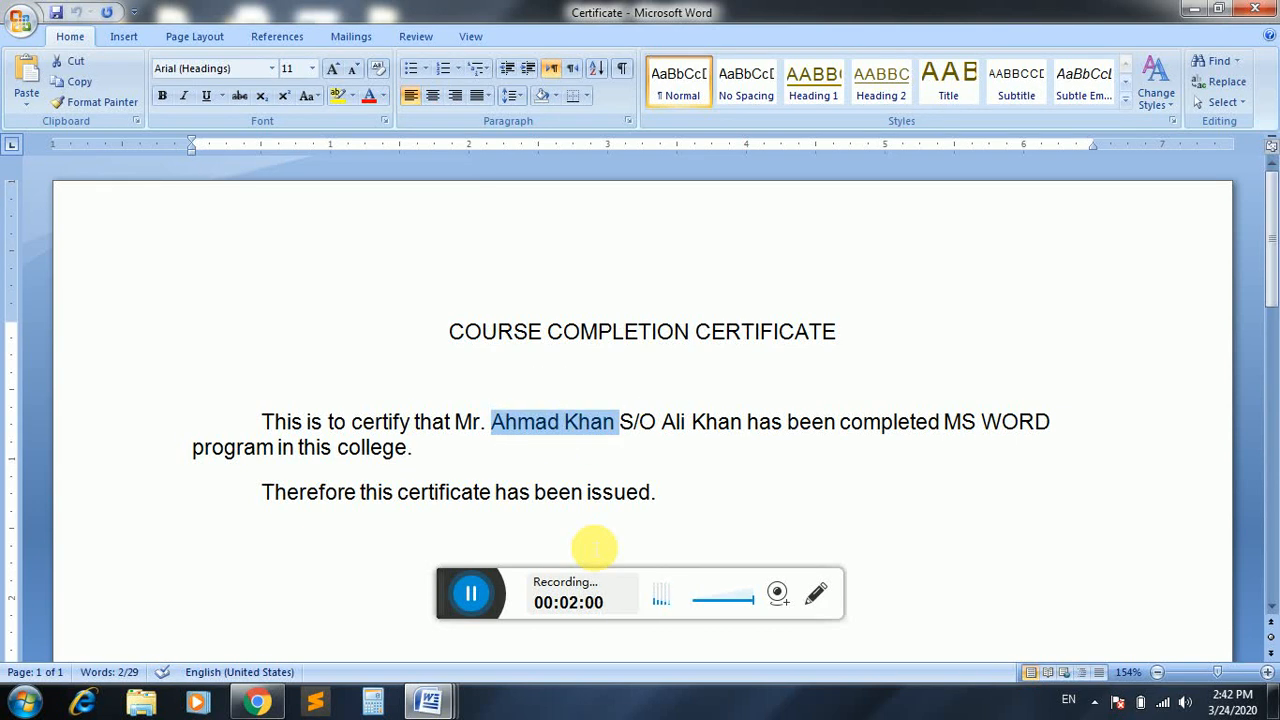
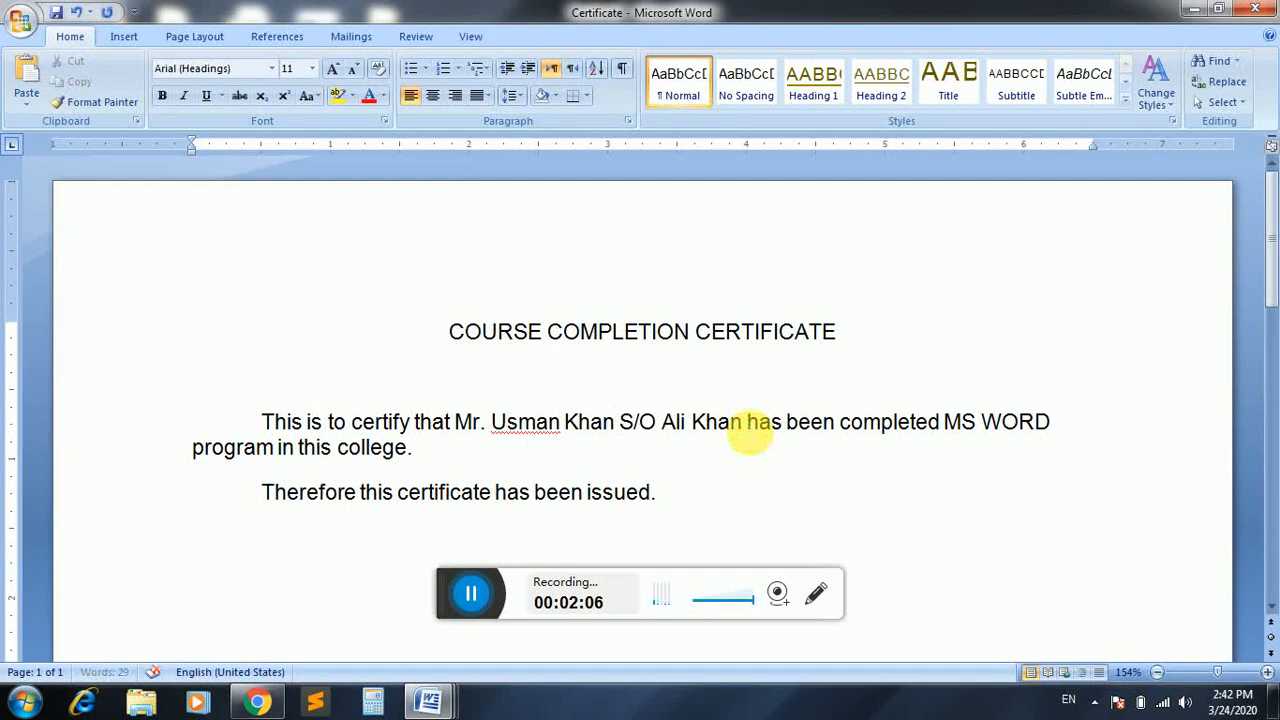
Type the new student's full name over the selection and replace the father's name after it.
click(748, 430)
key(BackSpace)
key(BackSpace)
key(BackSpace)
key(BackSpace)
key(BackSpace)
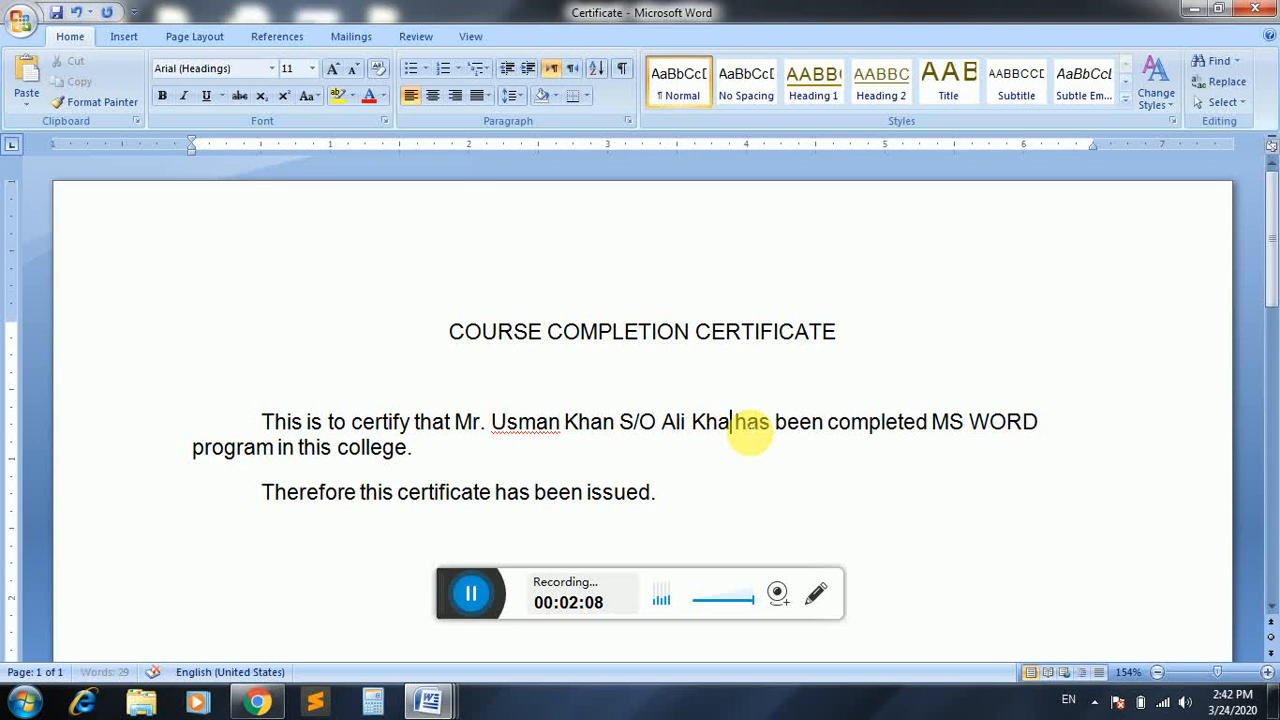
key(BackSpace)
key(BackSpace)
key(BackSpace)
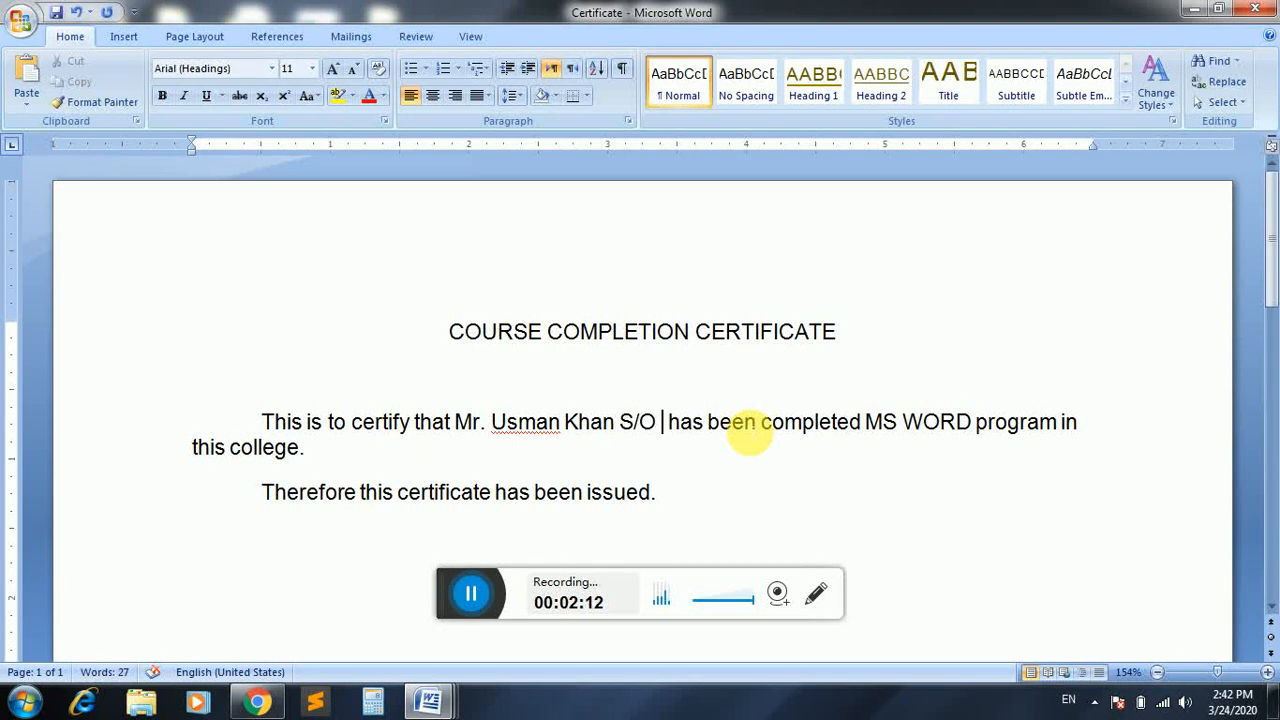
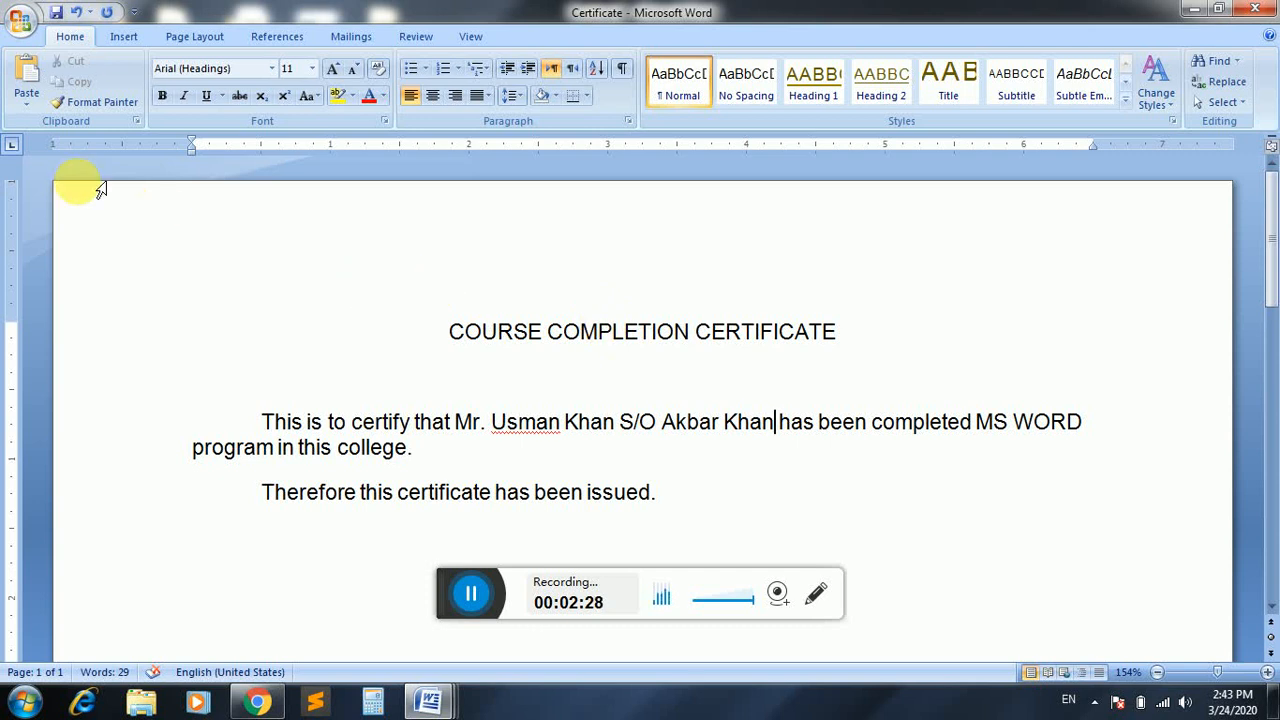
click(22, 22)
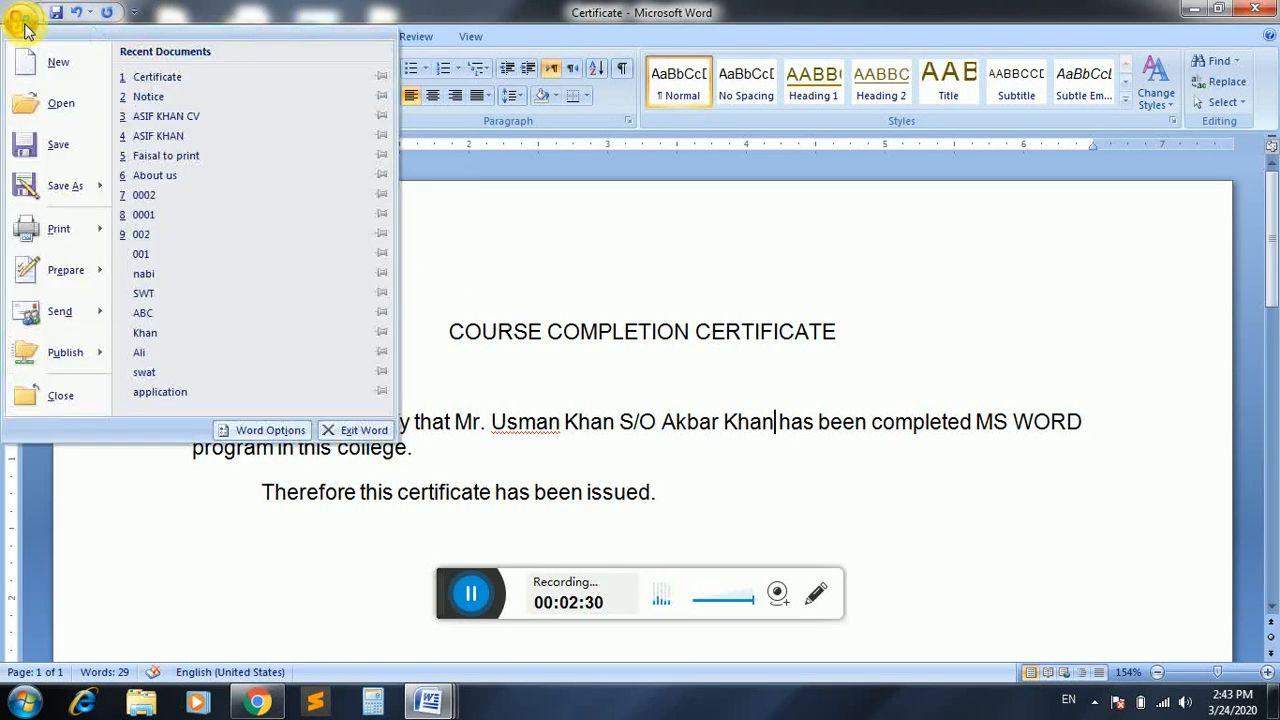
Save the edited certificate as a copy named with the student's first name.
click(48, 187)
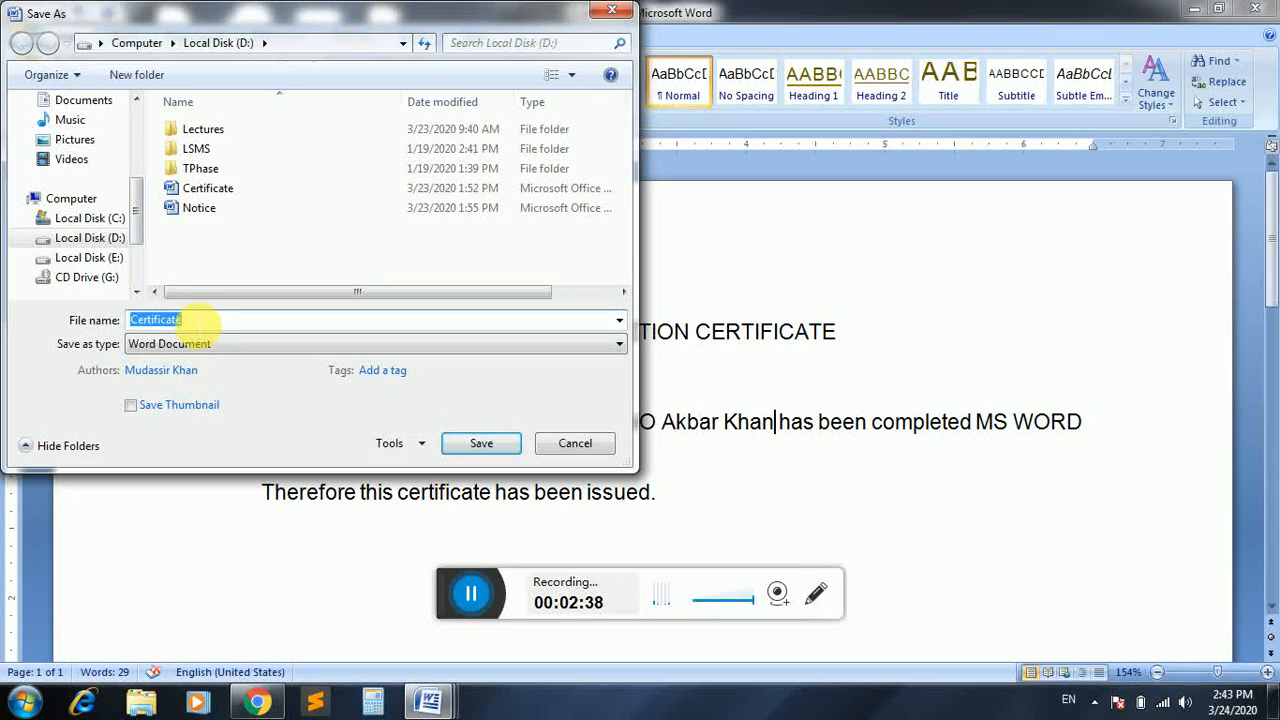
text(Usman)
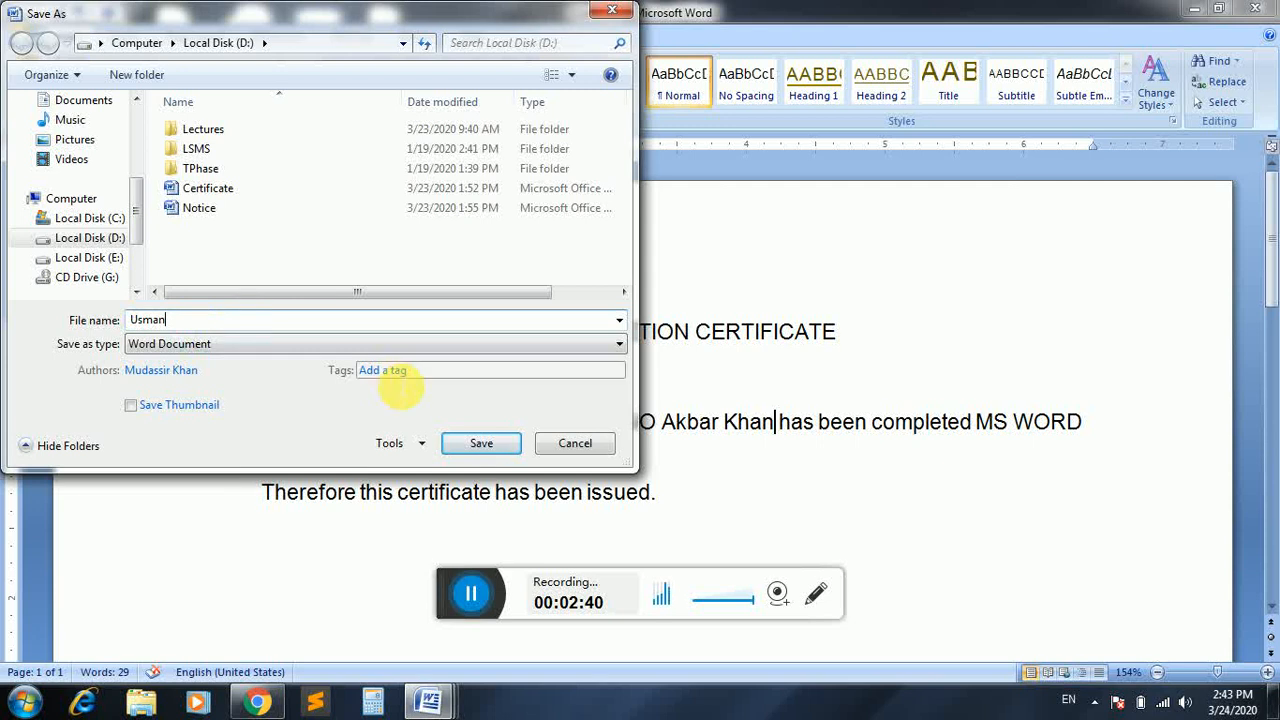
click(477, 443)
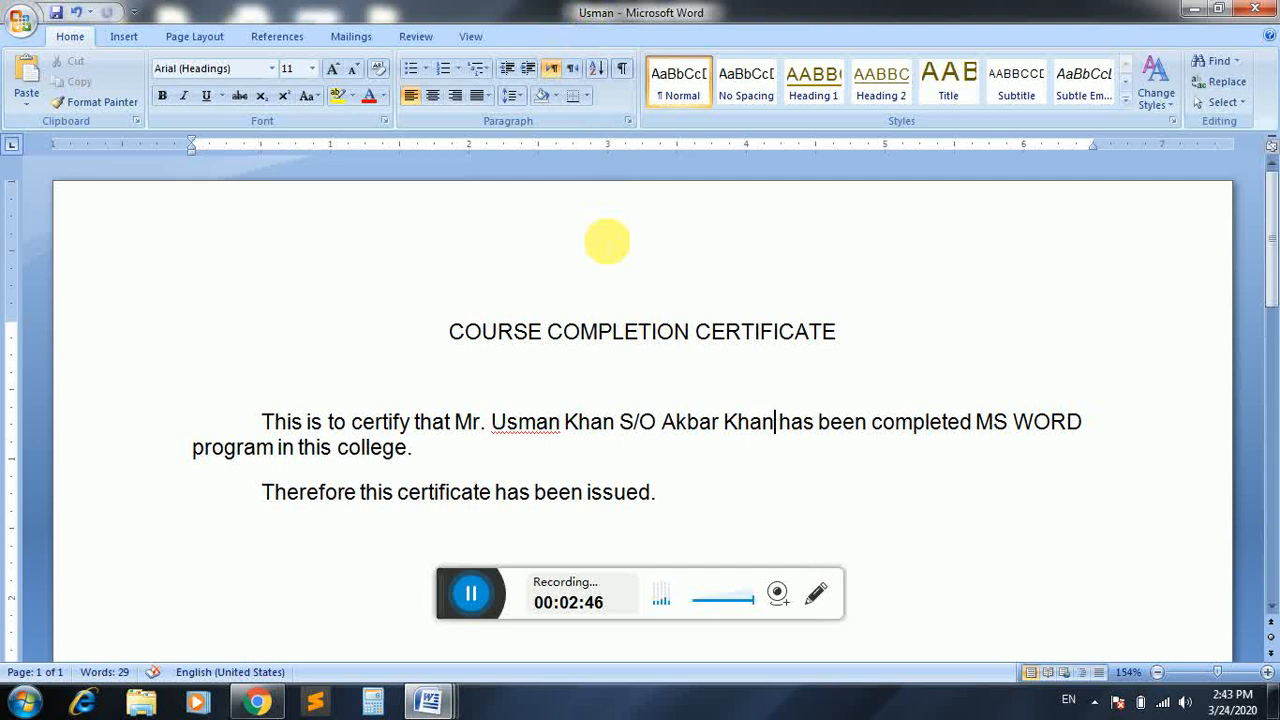
click(20, 20)
click(55, 97)
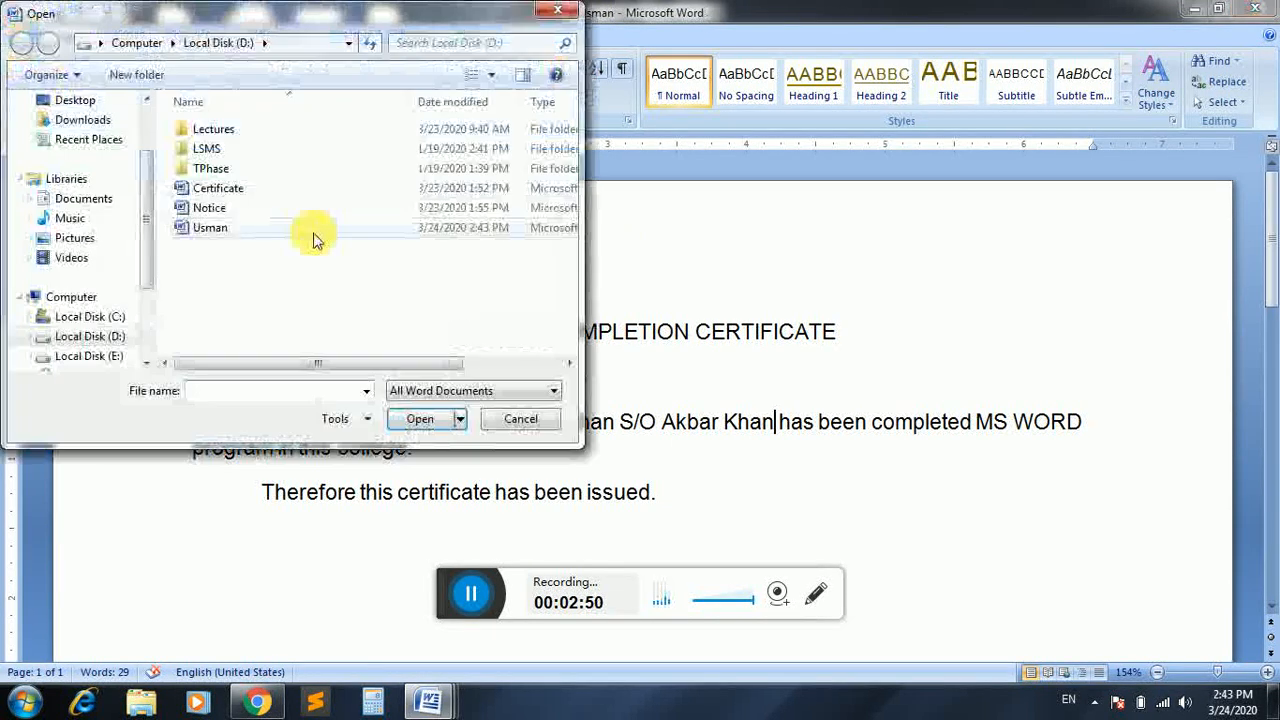
click(278, 193)
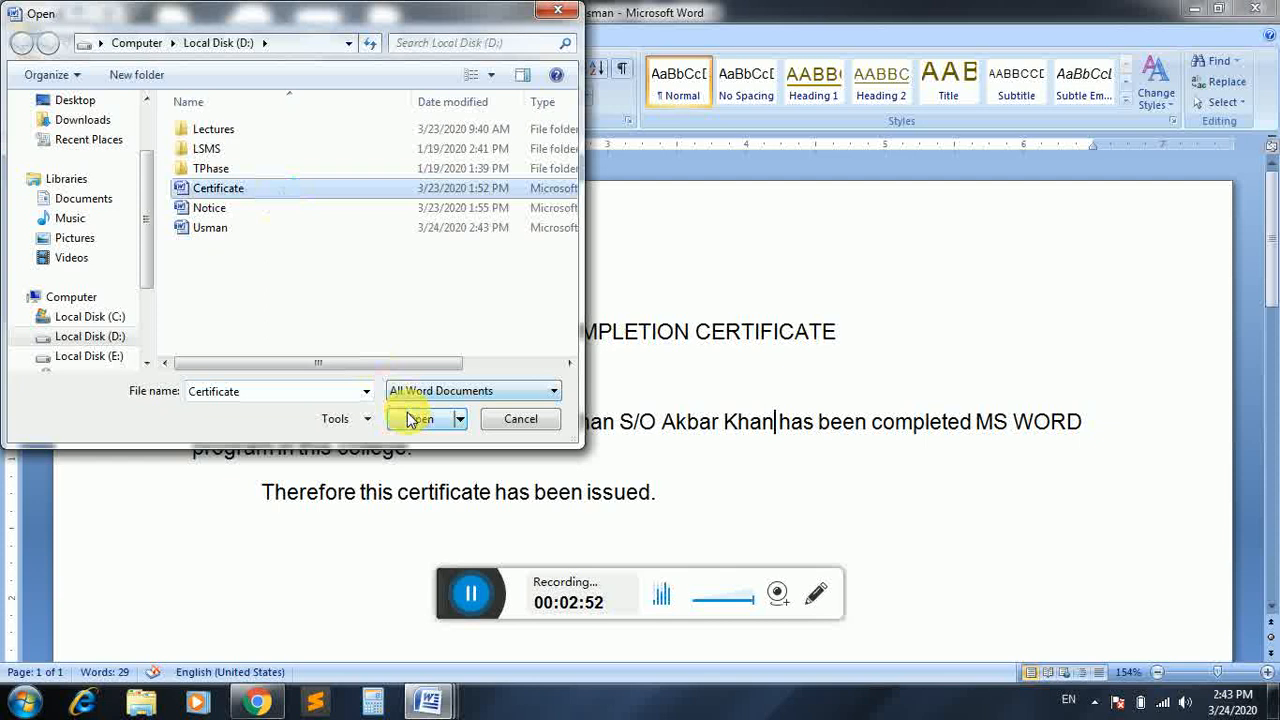
click(420, 418)
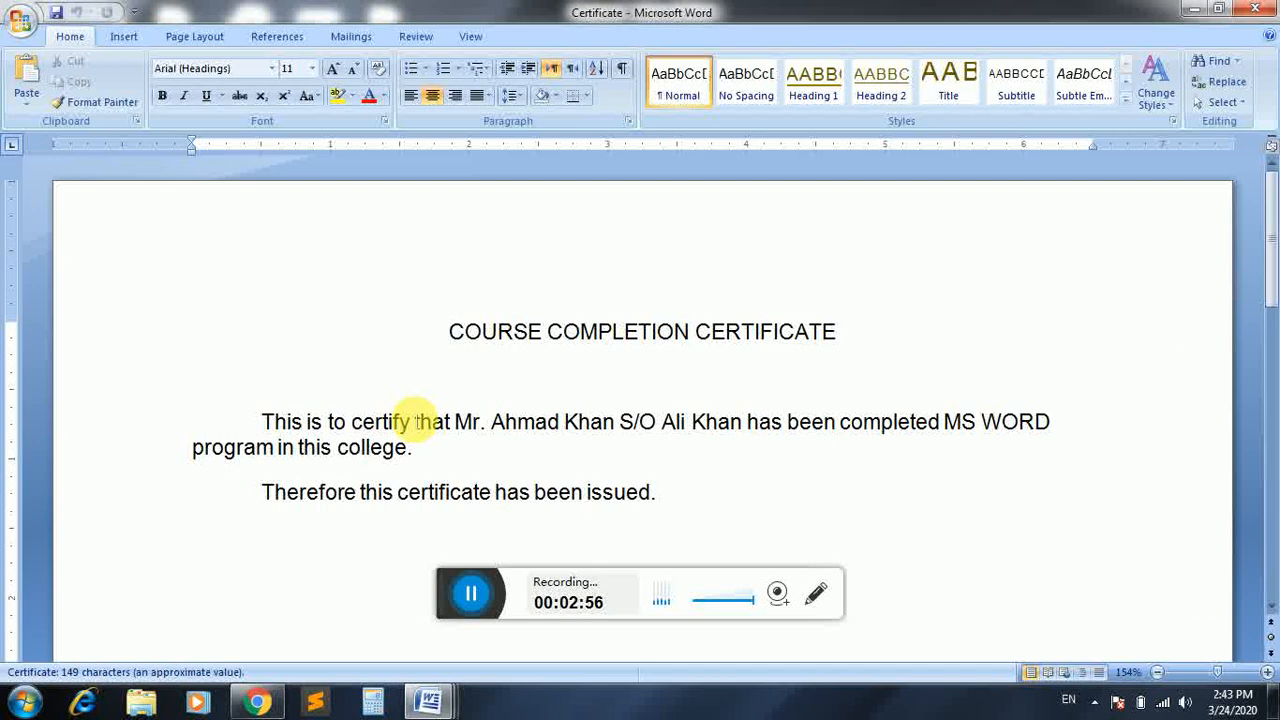
key(ctrl+w)
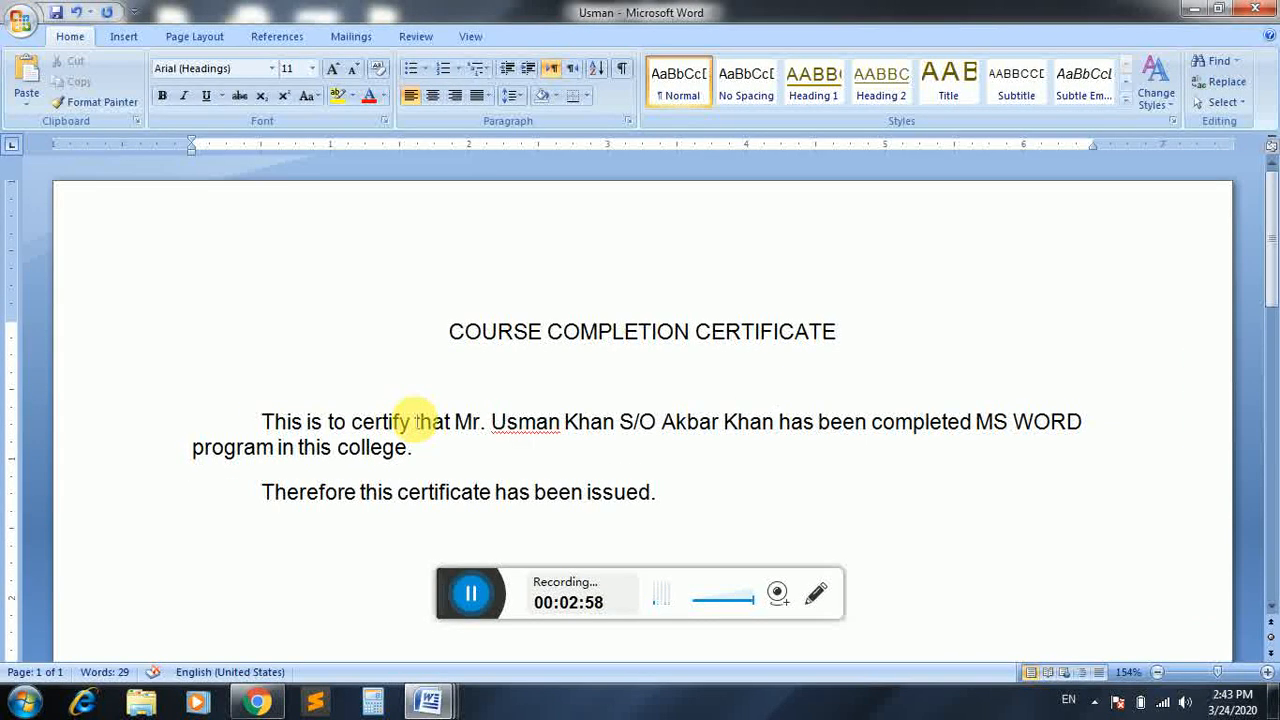
key(ctrl+w)
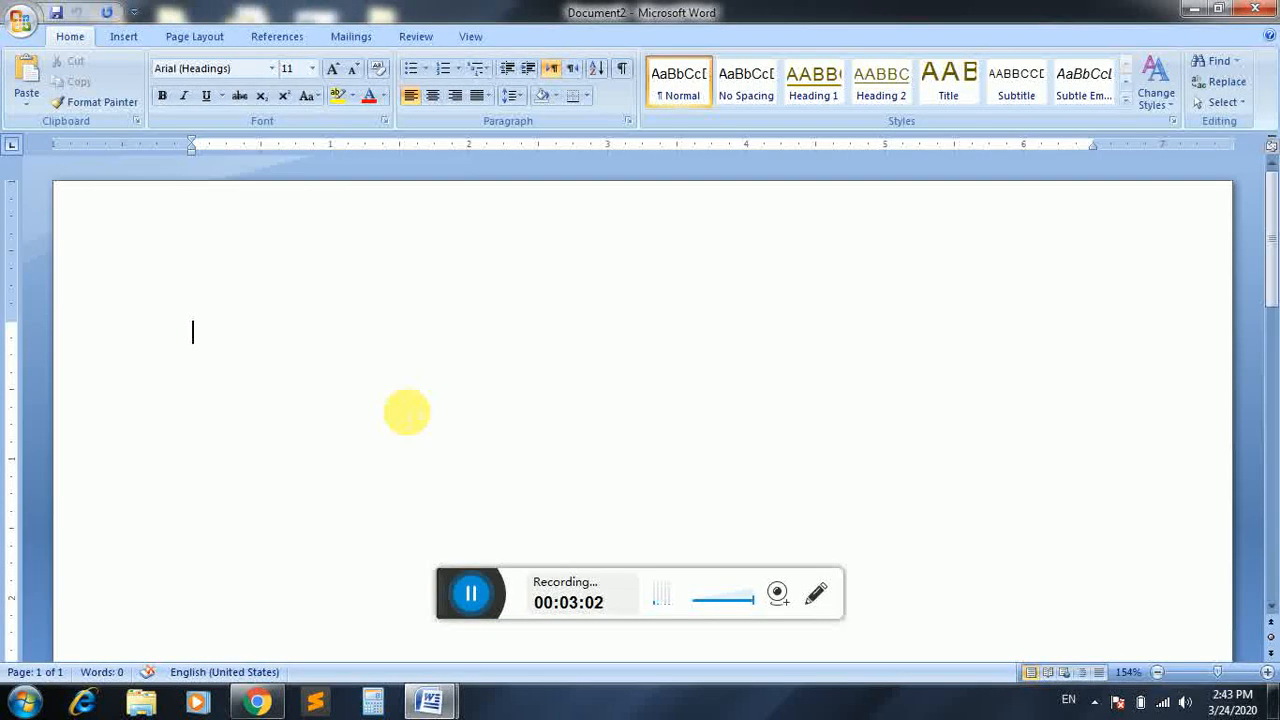
key(ctrl+o)
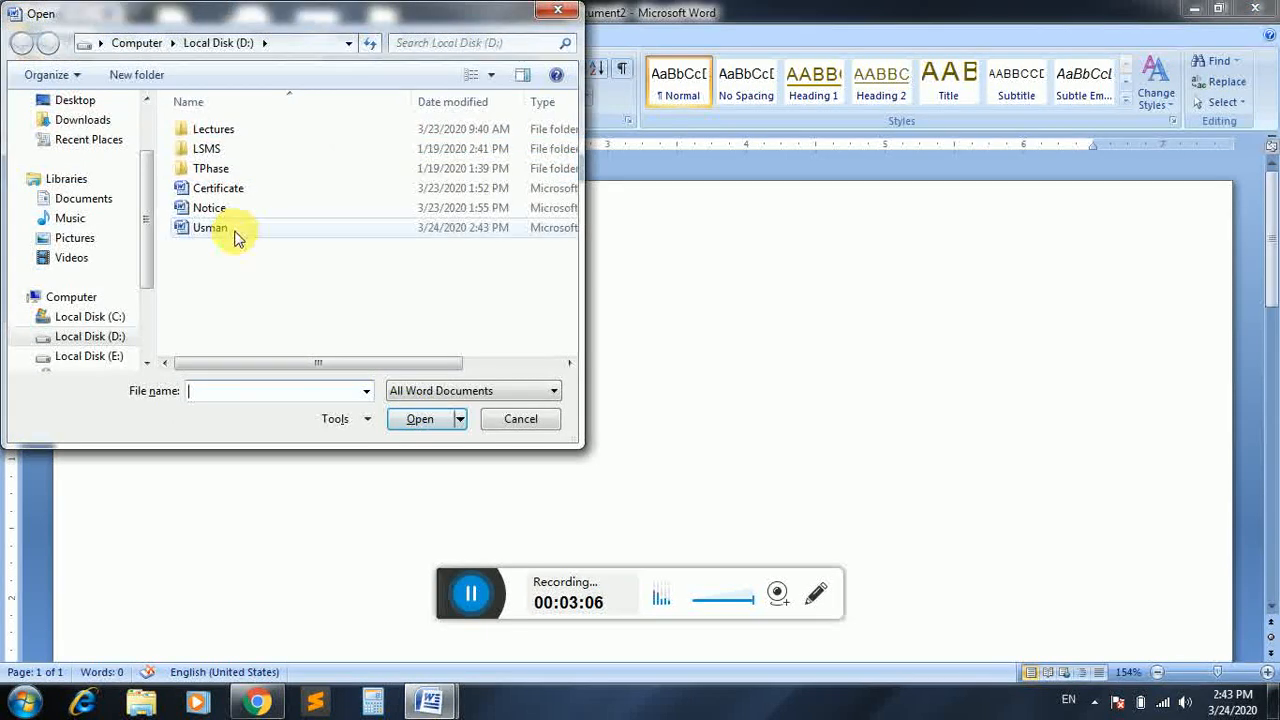
click(236, 228)
click(236, 192)
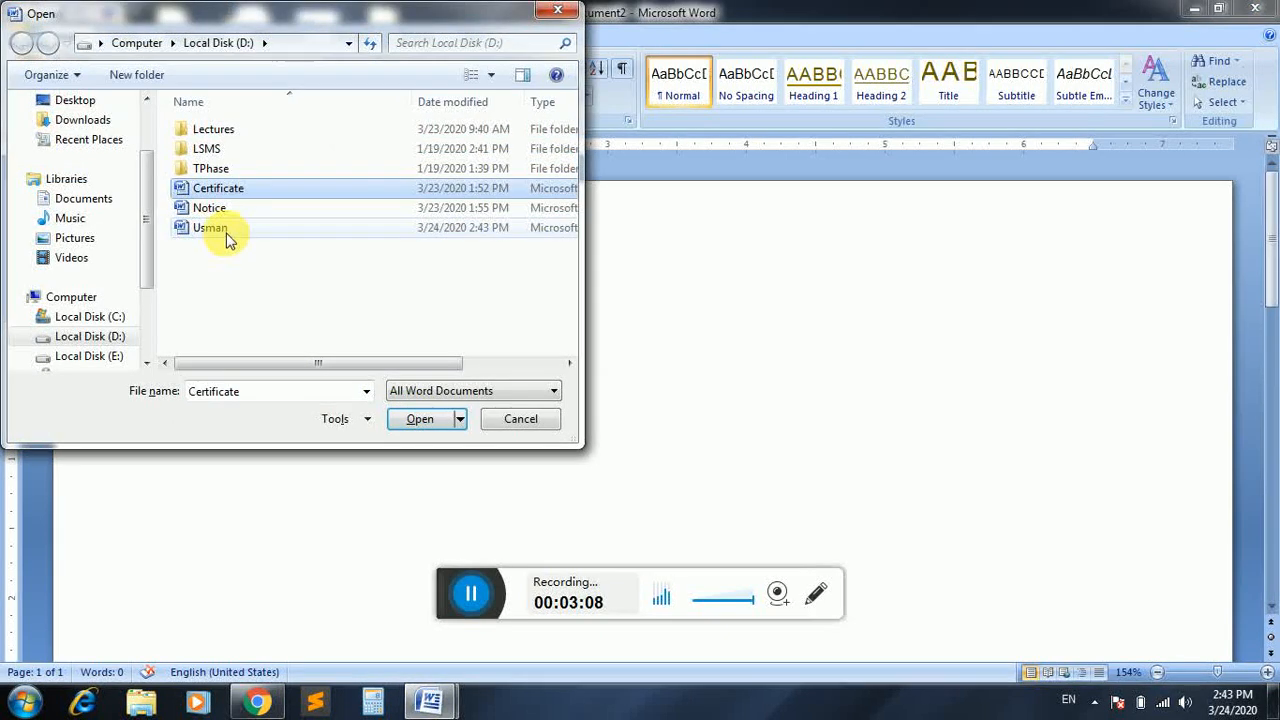
click(226, 230)
click(410, 420)
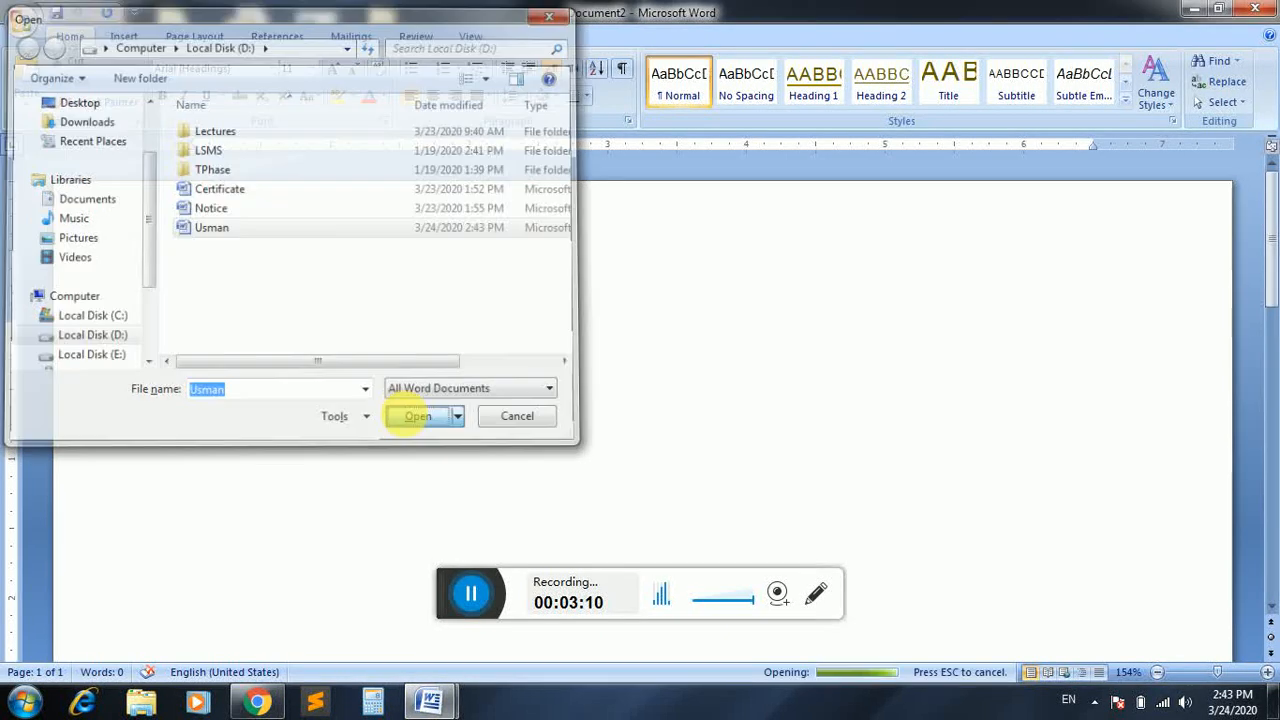
click(619, 438)
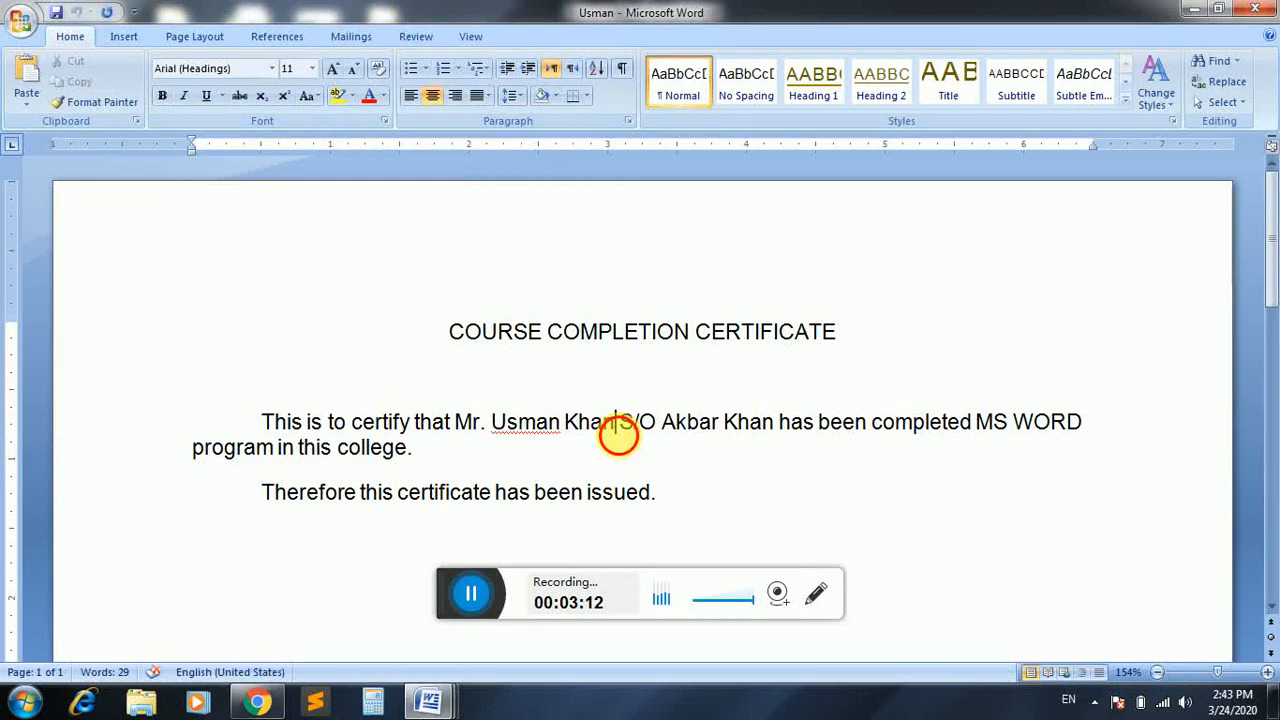
Replace the student's name and the father's name in the certificate sentence with new names.
key(BackSpace)
key(BackSpace)
key(BackSpace)
key(BackSpace)
key(BackSpace)
key(BackSpace)
key(BackSpace)
key(BackSpace)
key(BackSpace)
key(BackSpace)
key(BackSpace)
key(BackSpace)
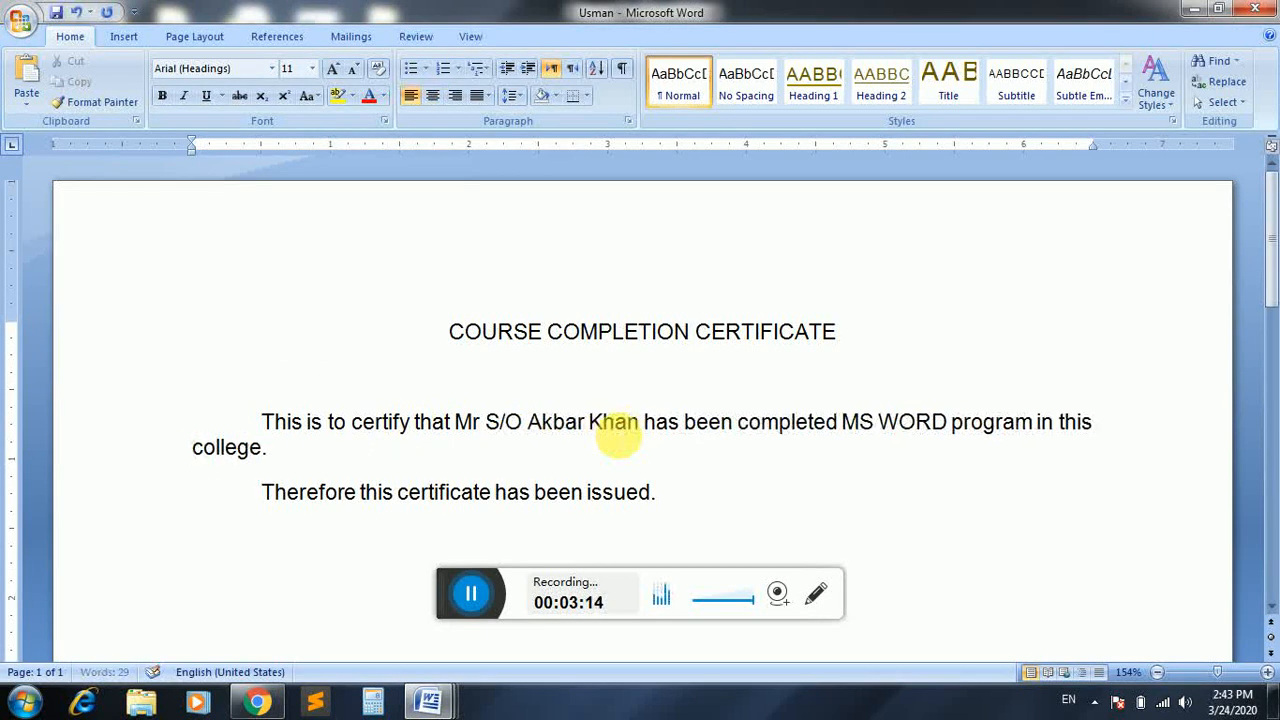
text(. )
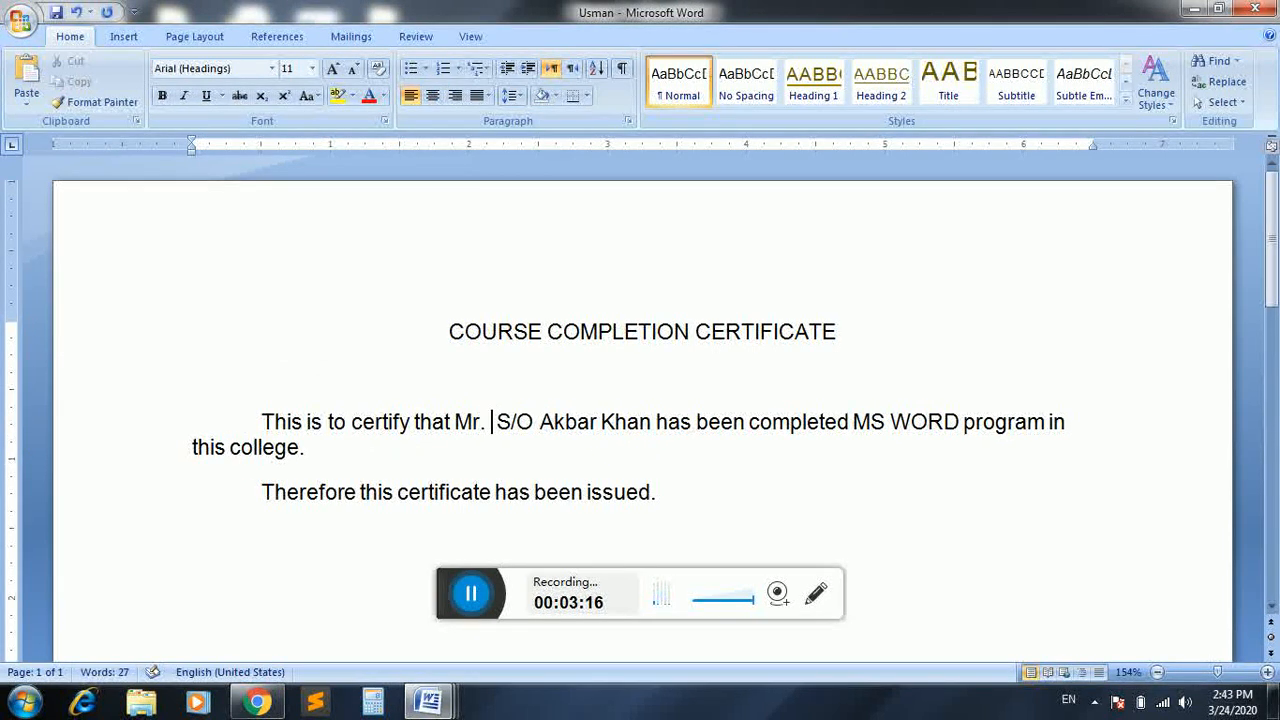
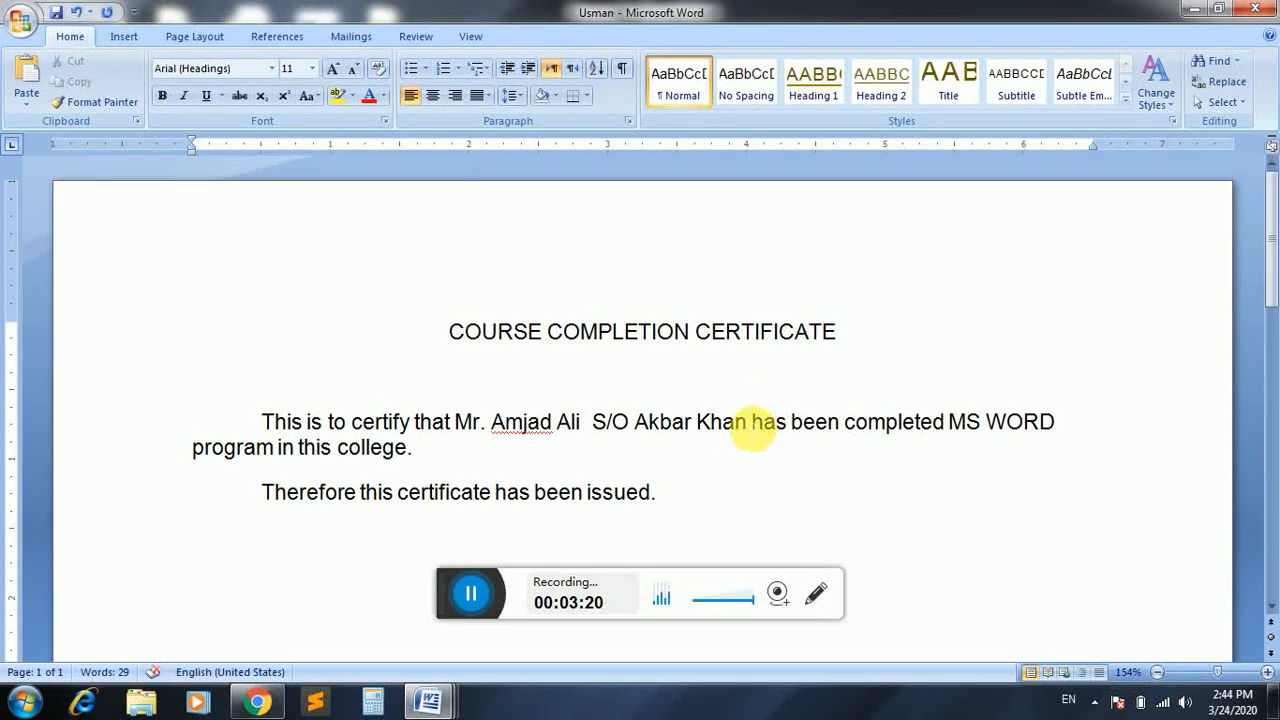
click(748, 423)
key(BackSpace)
key(BackSpace)
key(BackSpace)
key(BackSpace)
key(BackSpace)
key(BackSpace)
key(BackSpace)
key(BackSpace)
key(BackSpace)
key(BackSpace)
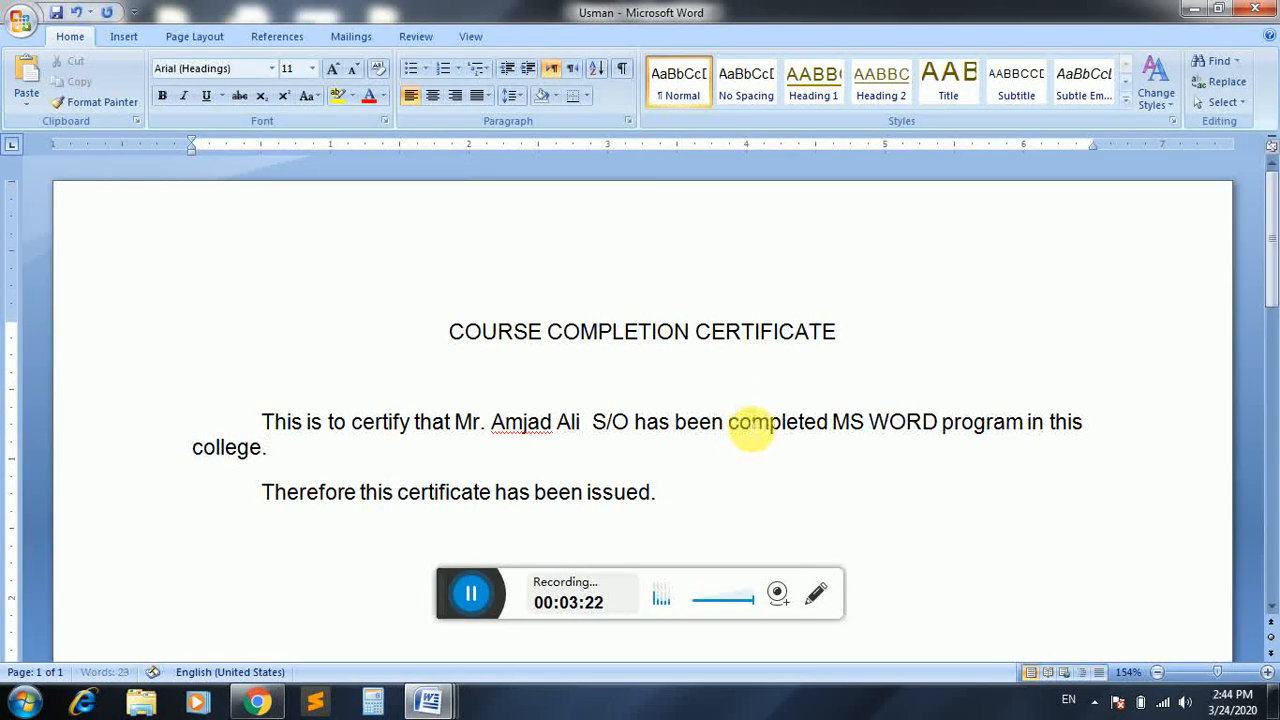
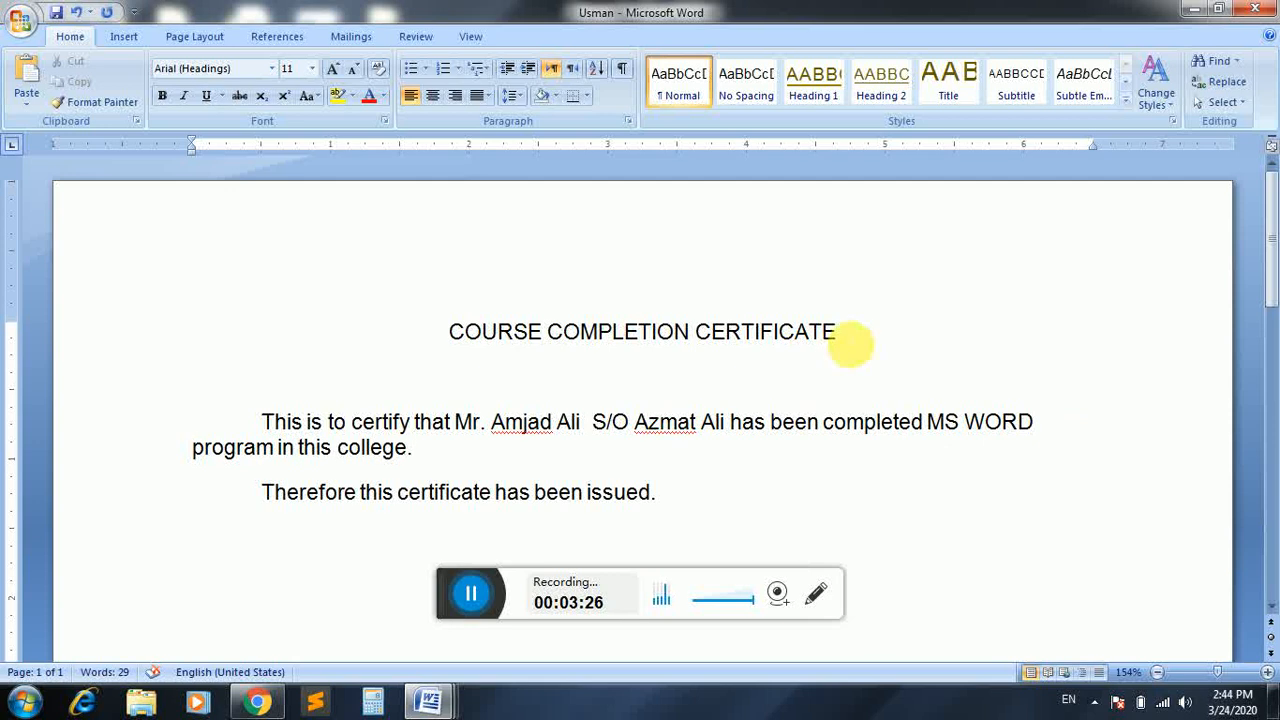
Add a tab-aligned 'Principal' line below the closing sentence, then bring up Save As with F12.
click(850, 343)
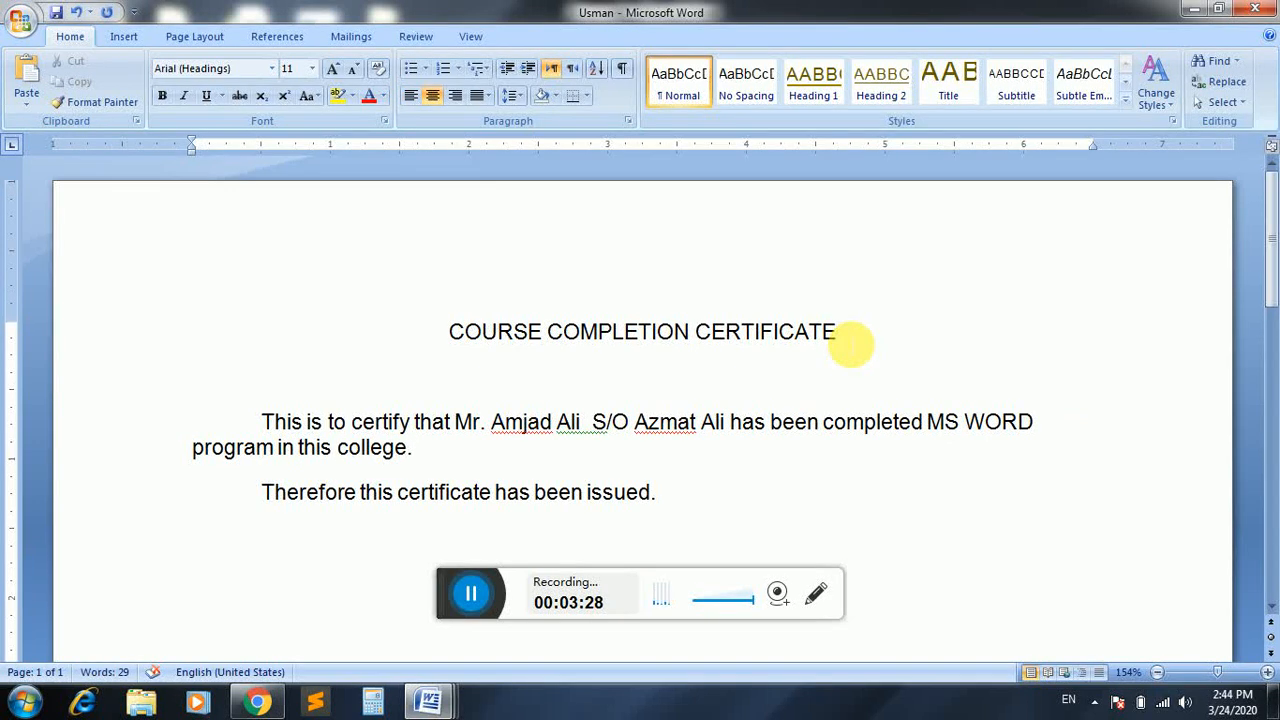
click(731, 494)
key(Return)
key(Return)
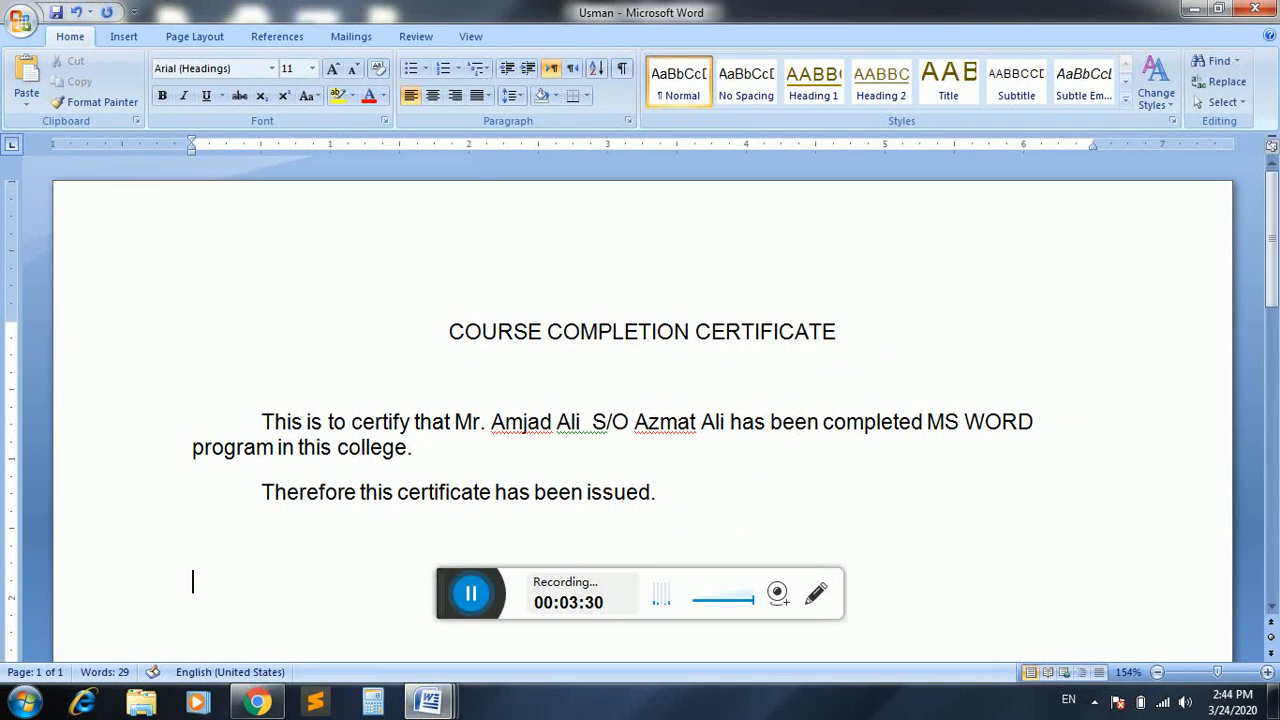
key(Tab)
key(Tab)
key(Tab)
key(Tab)
key(Tab)
key(Tab)
key(Tab)
key(Tab)
key(Tab)
key(Tab)
key(Tab)
text(Principal)
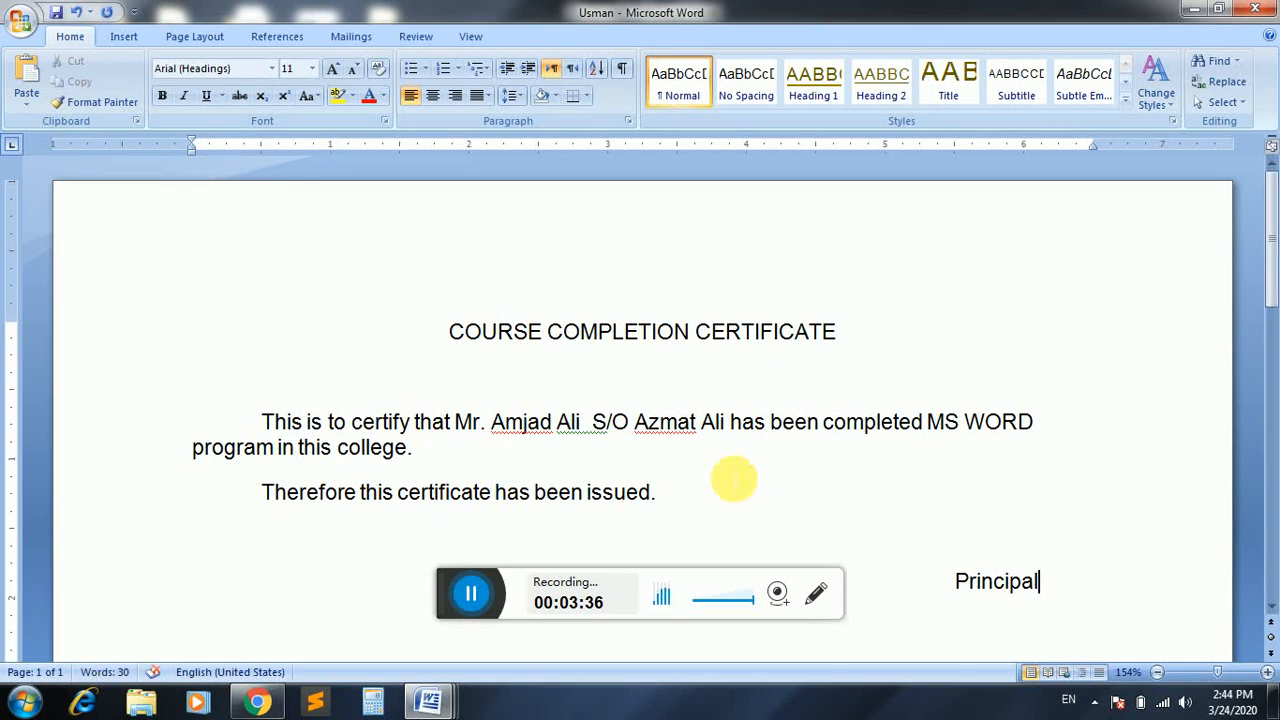
key(F12)
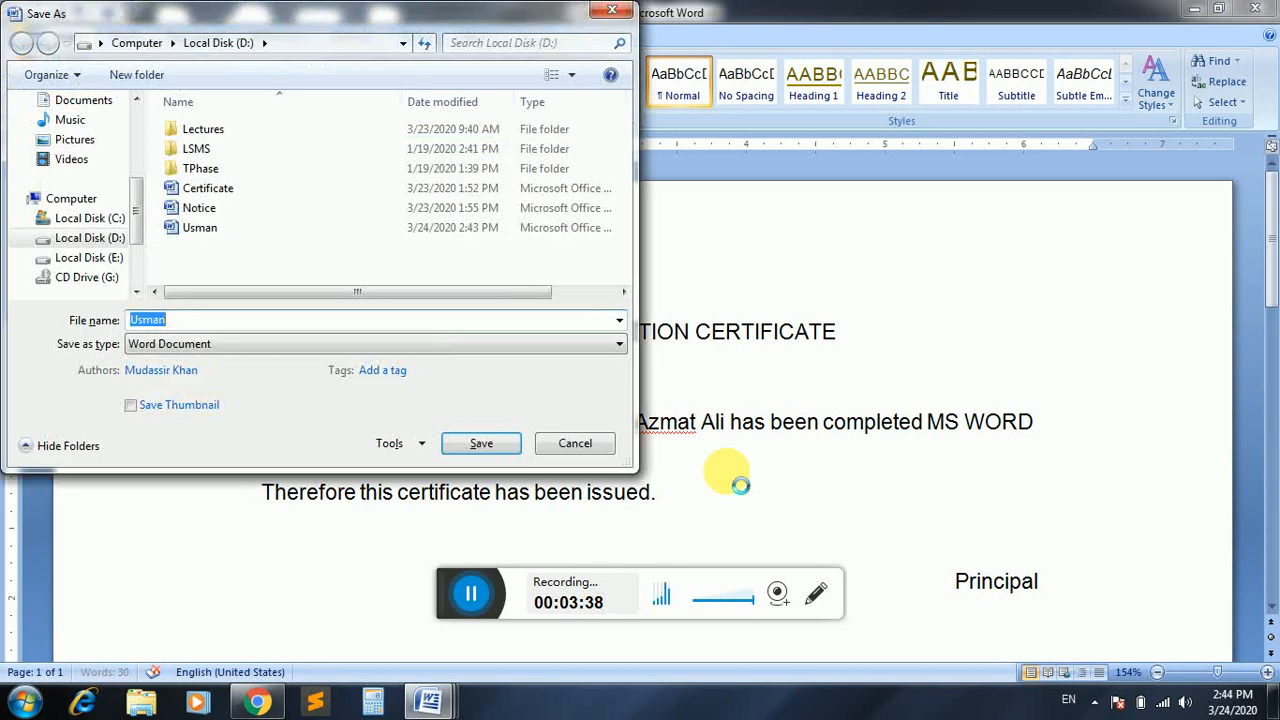
Dismiss the F12 dialog and save the certificate through Save As under the student's first name.
key(Escape)
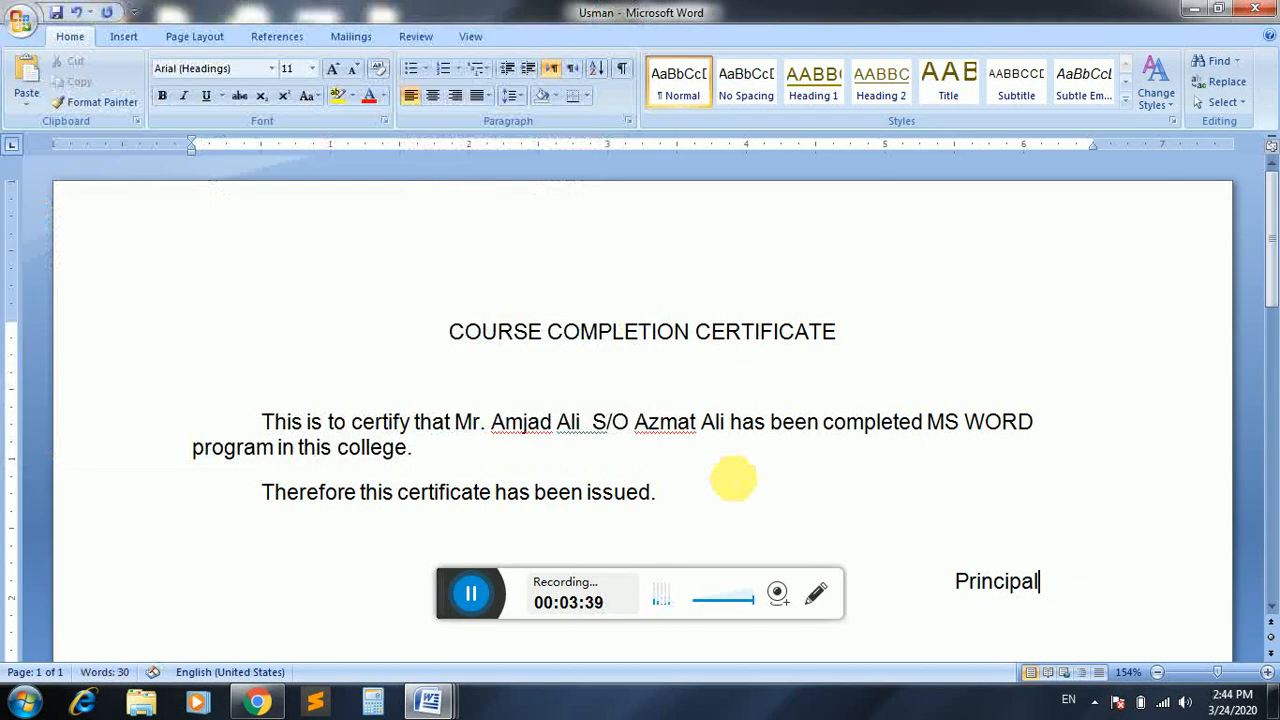
click(27, 33)
click(60, 183)
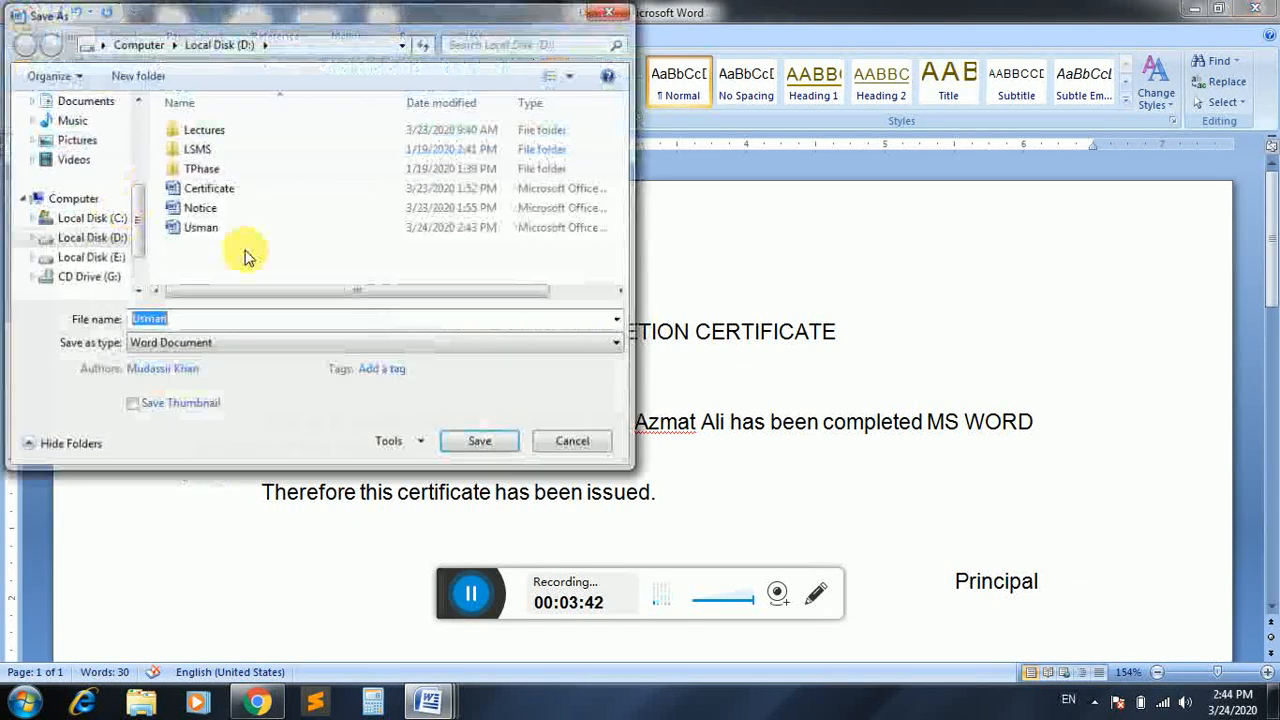
text(Amjad)
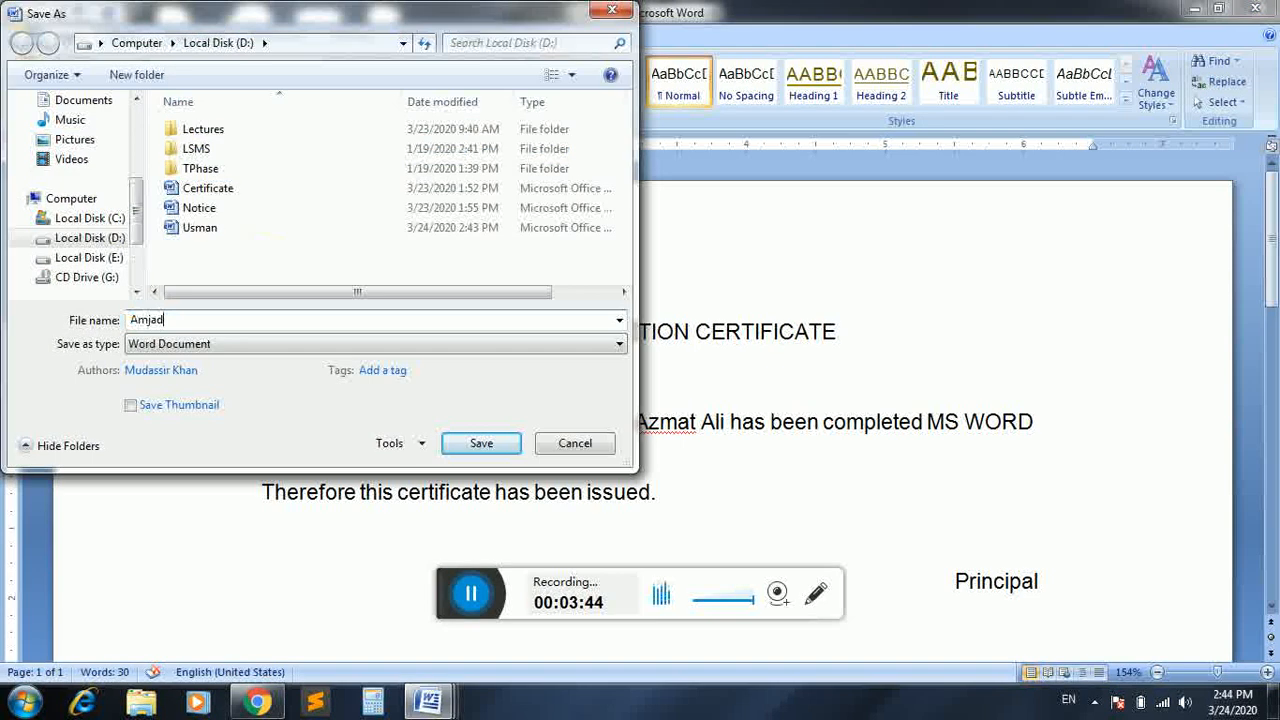
click(483, 441)
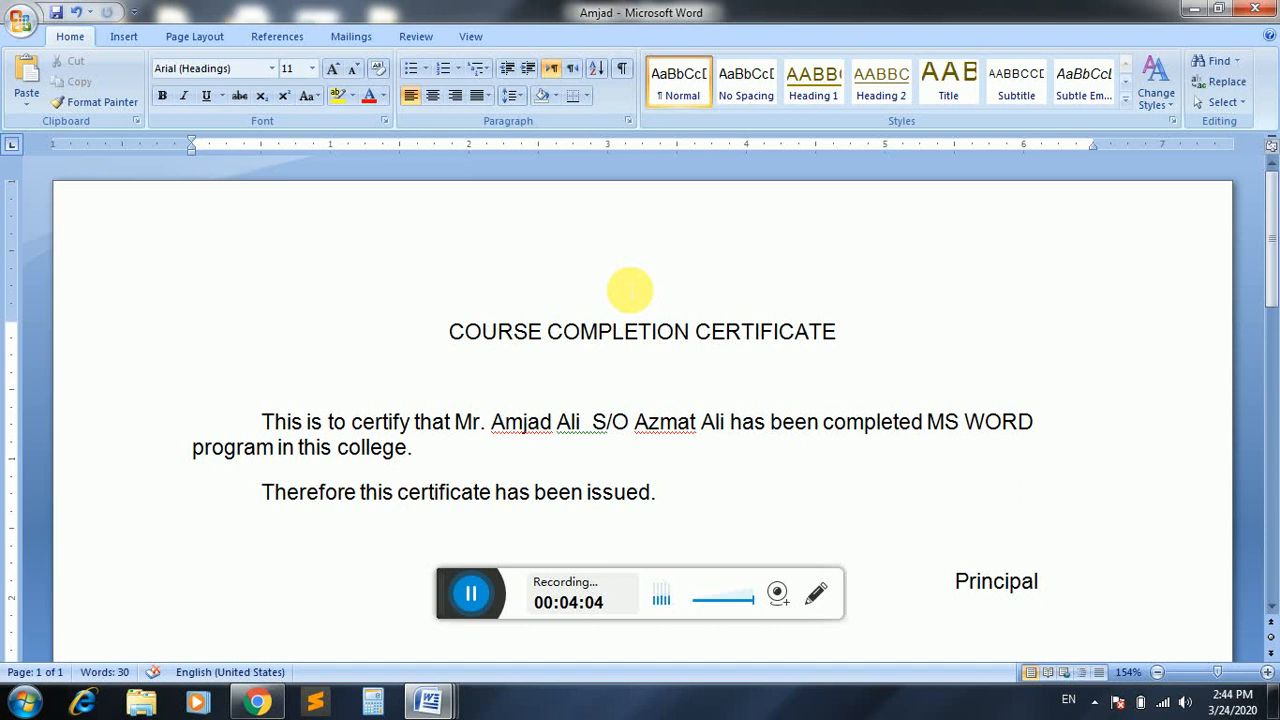
Undo the last edit, browse the D: files in the Open dialog without opening any, then close the certificate.
key(ctrl+z)
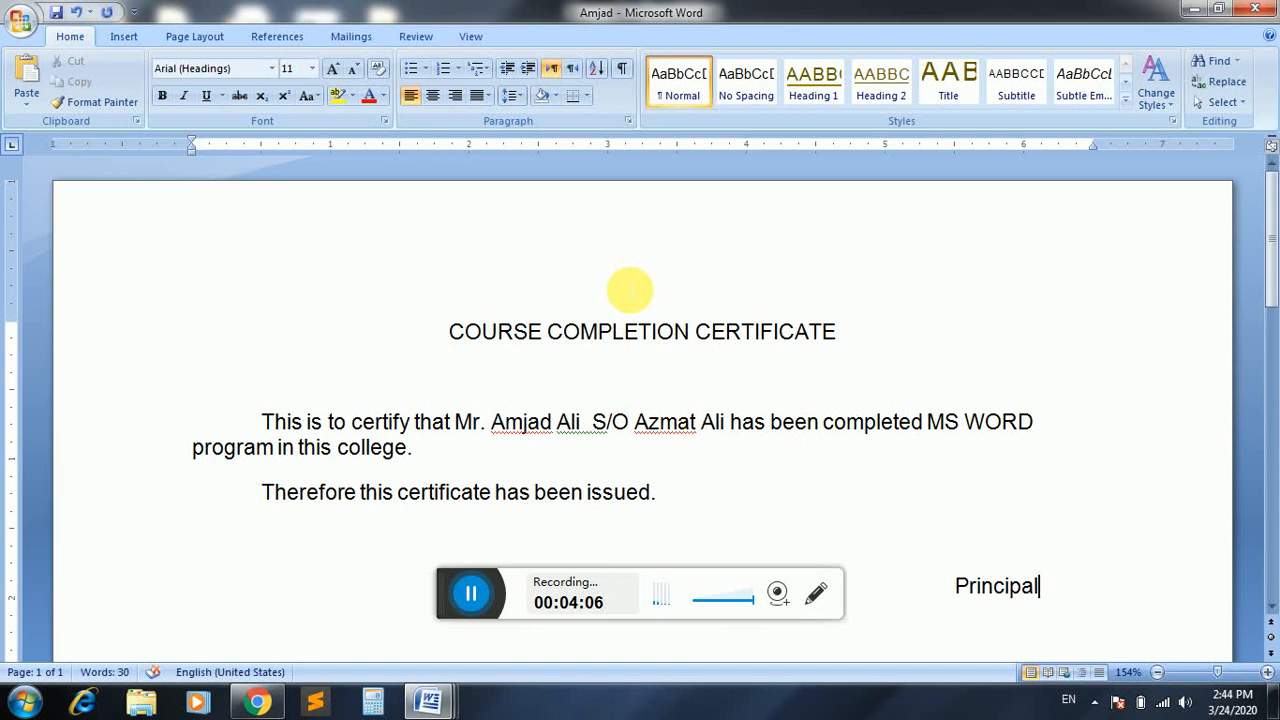
key(ctrl+o)
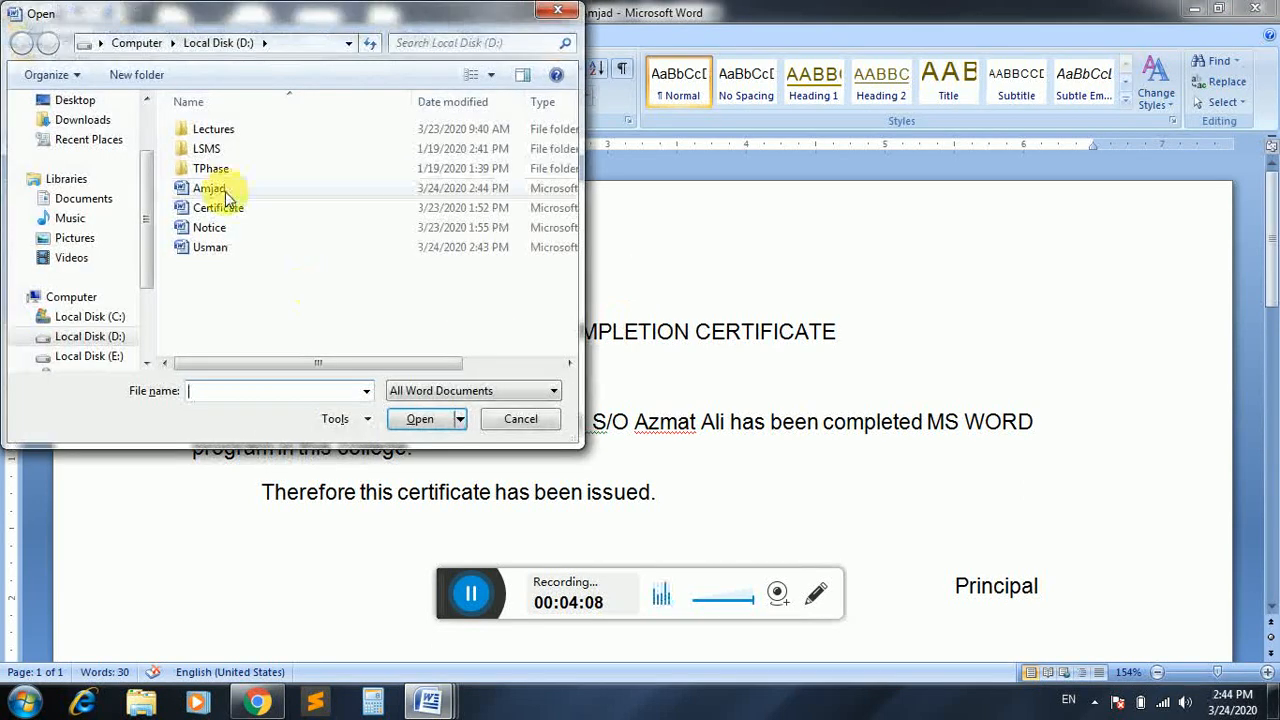
click(222, 190)
click(222, 205)
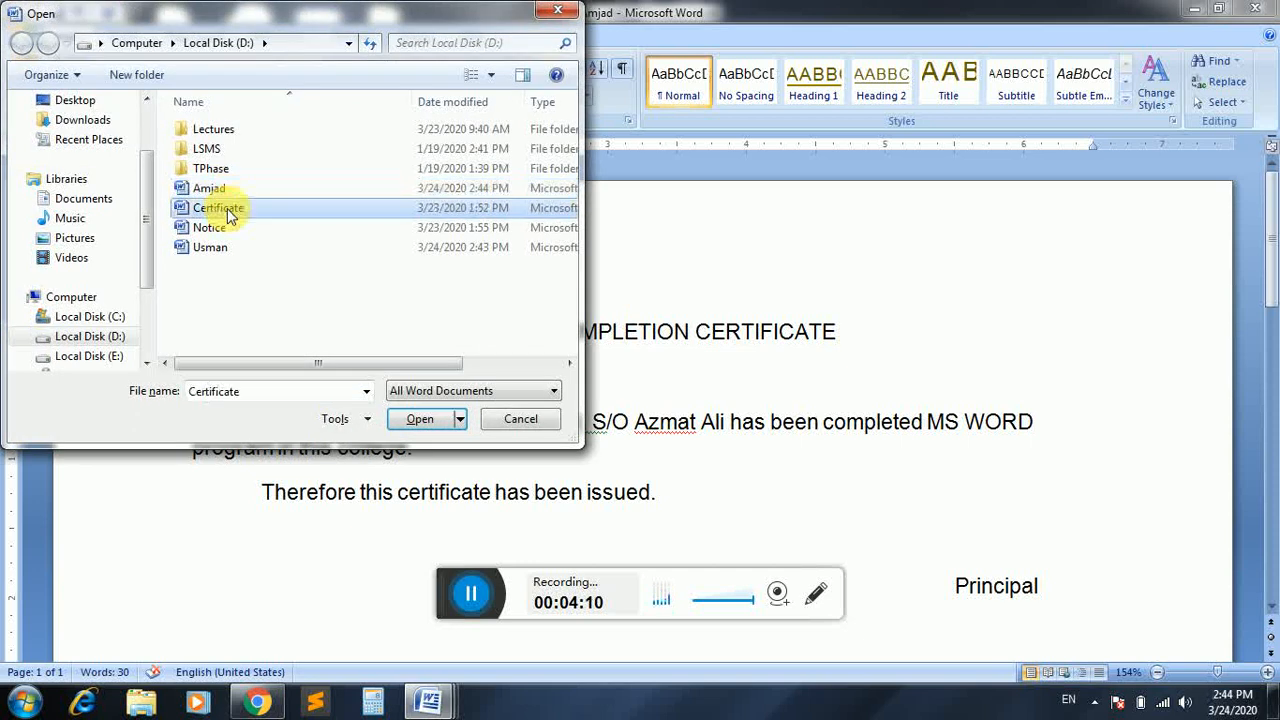
click(226, 248)
click(524, 418)
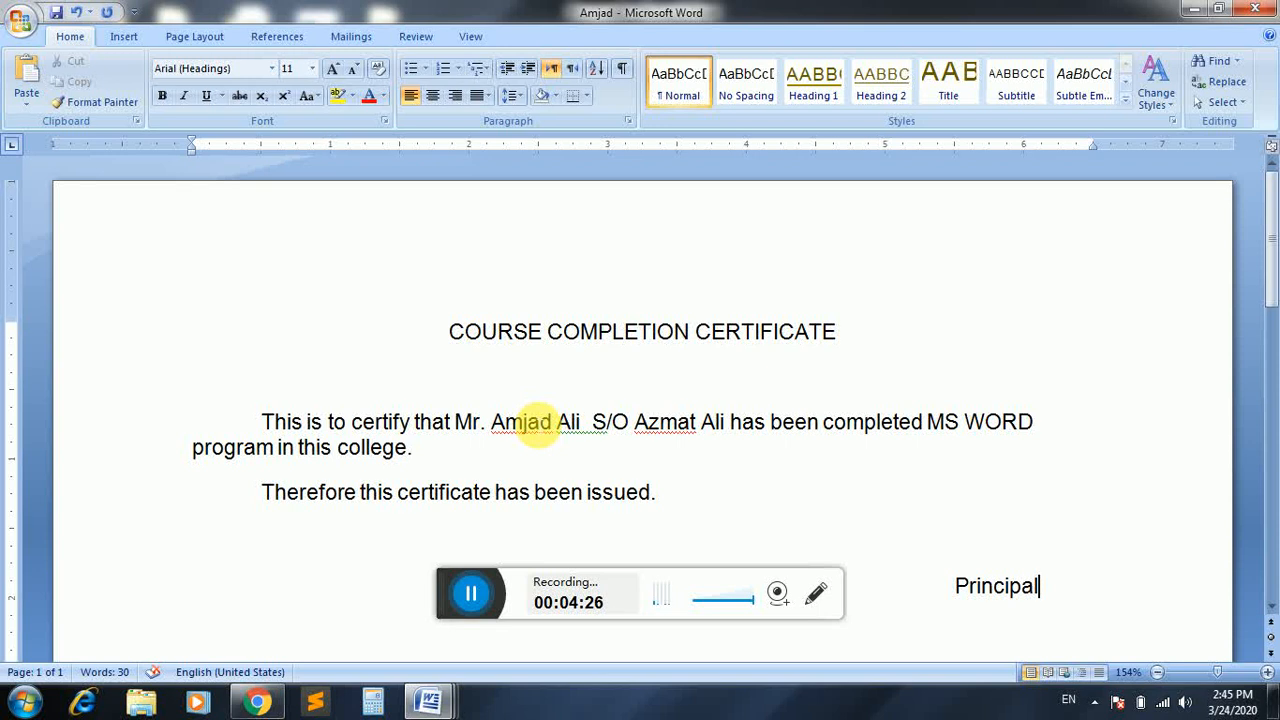
key(alt+F4)
Confirm saving, close the empty Document2, and create a new blank Document3.
key(Return)
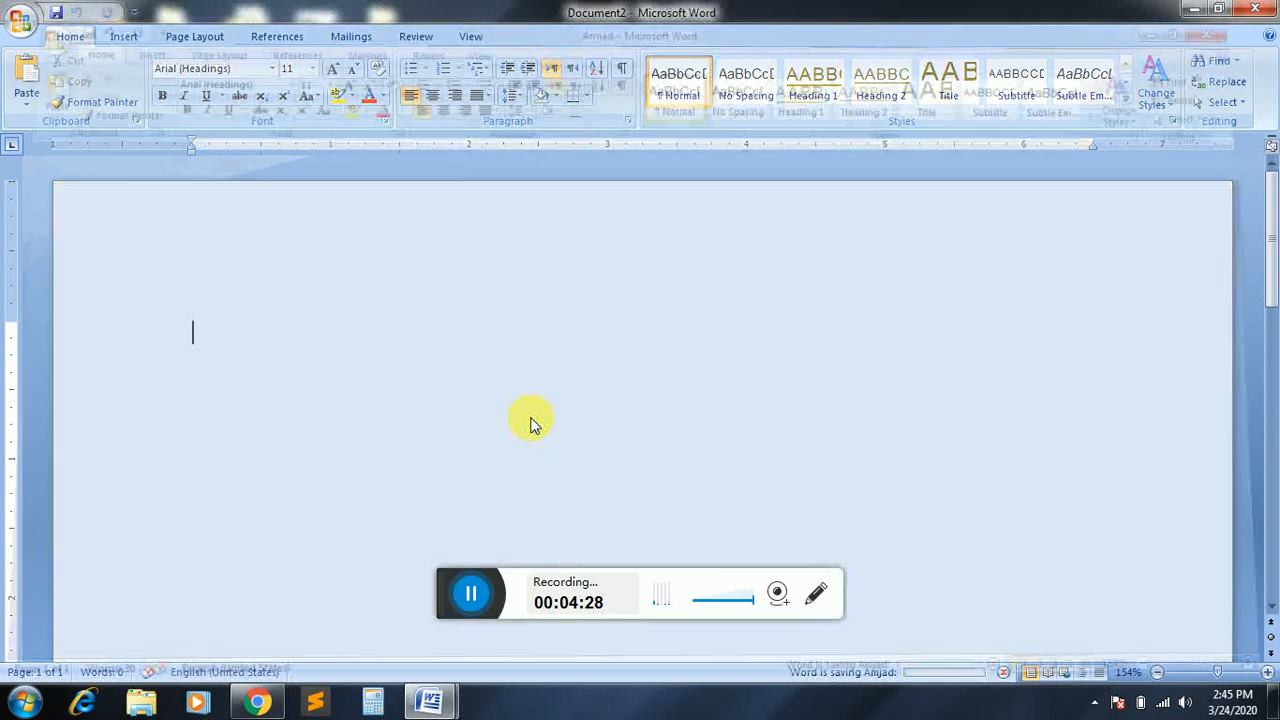
key(alt+F4)
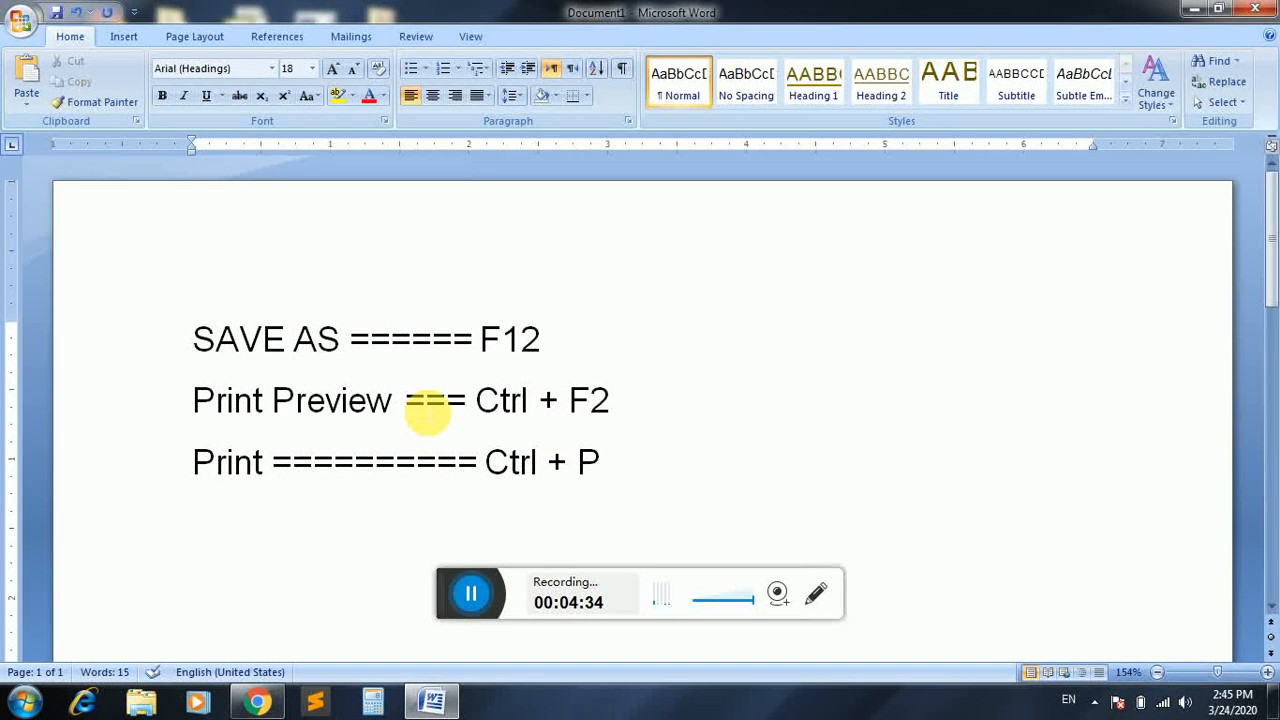
key(ctrl+n)
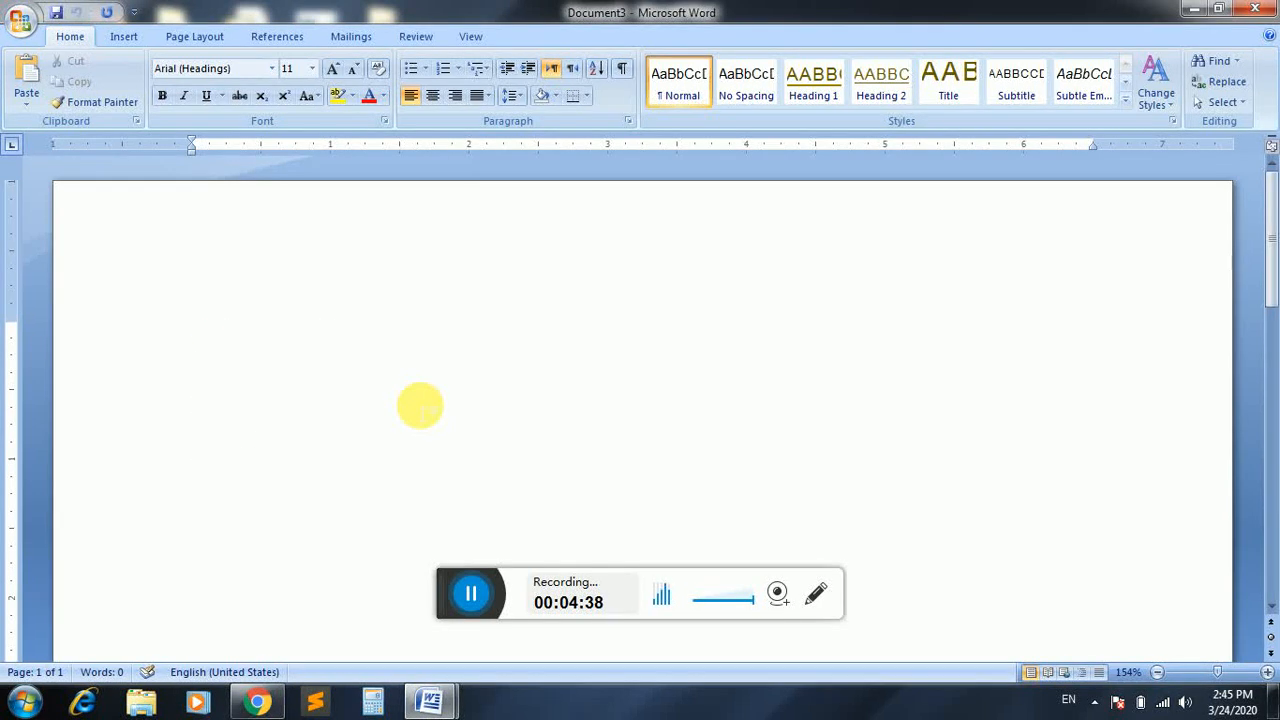
Type the address block 'To', 'The Principal GHSS', 'Khwaza Khela Swat'.
text(To)
key(Return)
key(Return)
key(Return)
key(Tab)
text(The Principal )
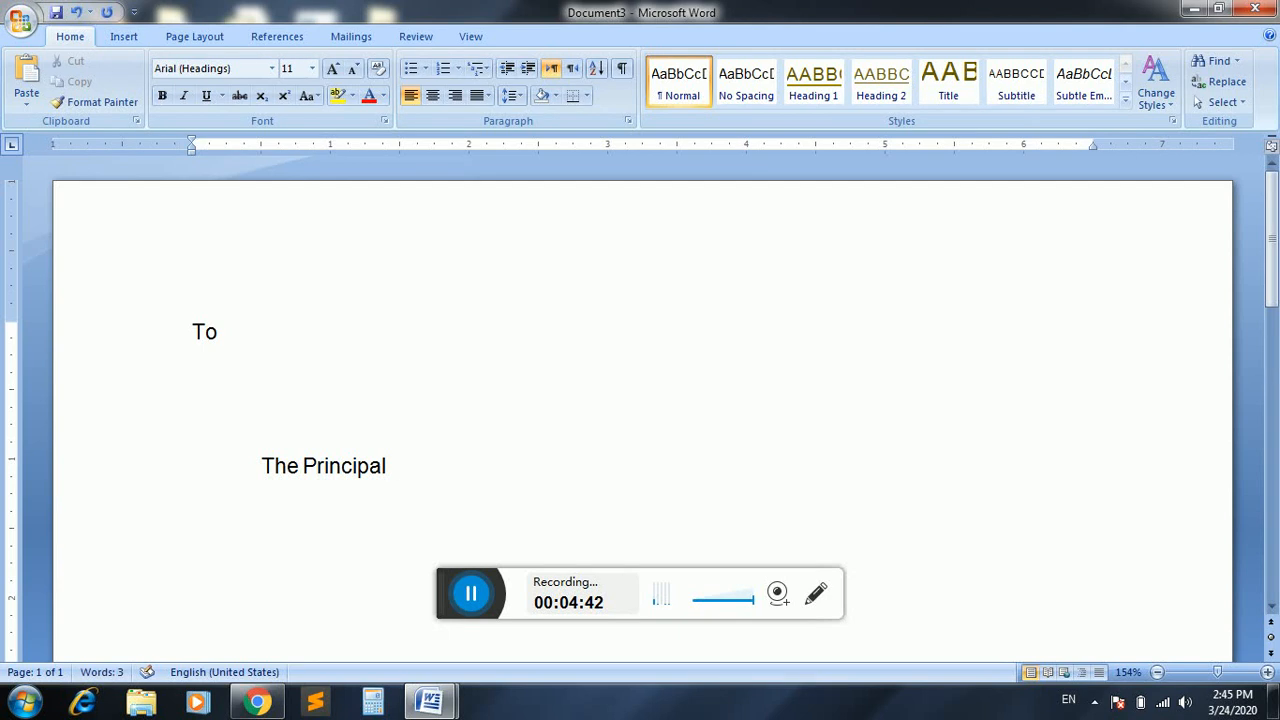
text(GHSS)
click(193, 377)
text(Khwa)
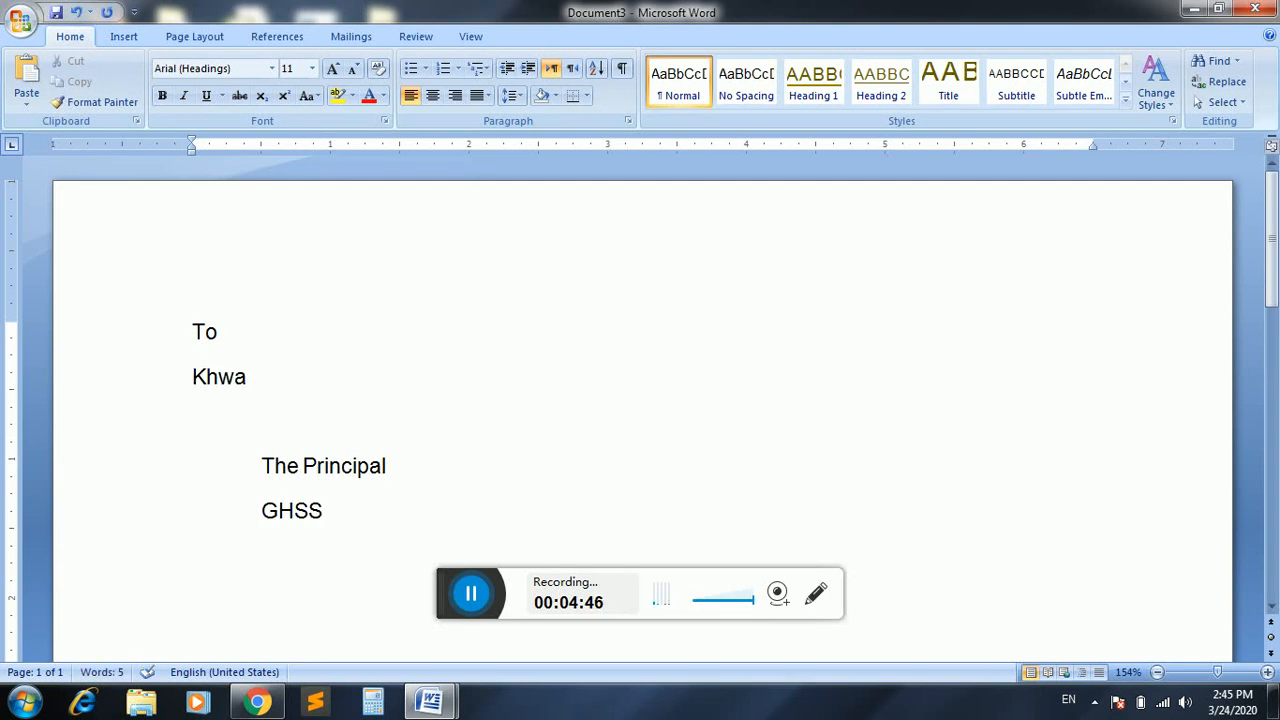
key(ctrl+z)
key(ctrl+z)
key(ctrl+y)
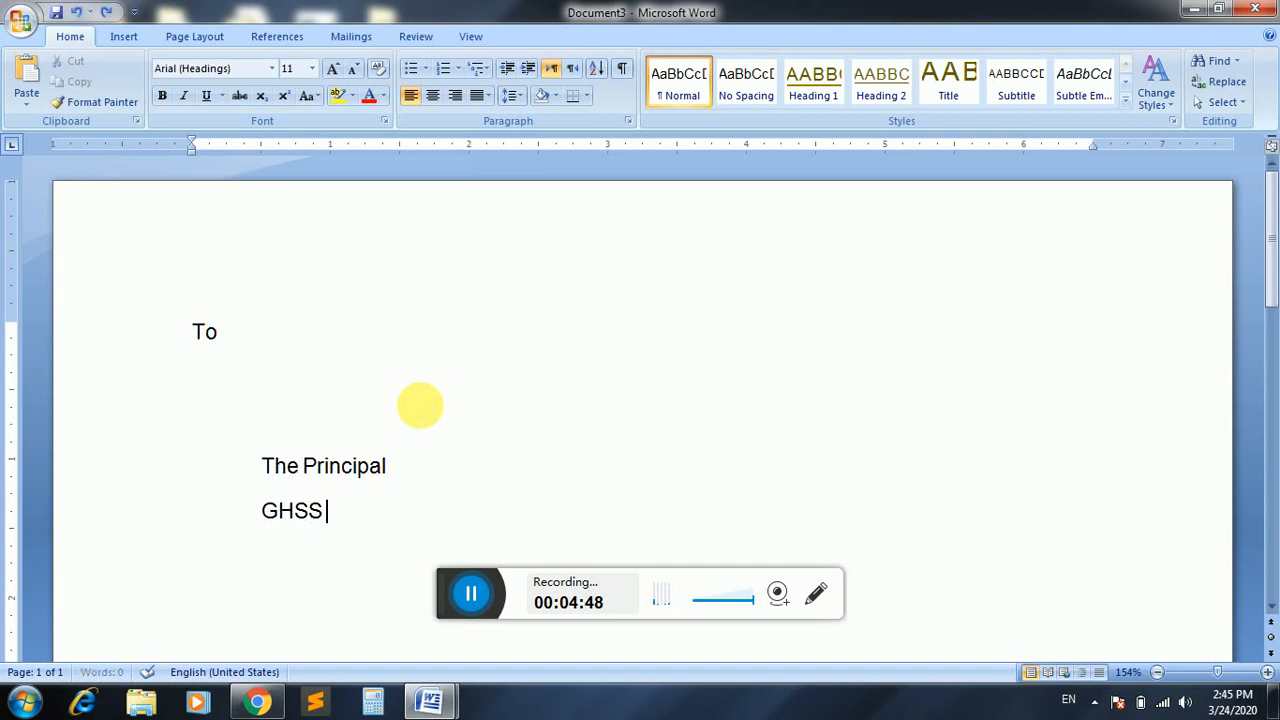
text(Khwaza Khela Swat)
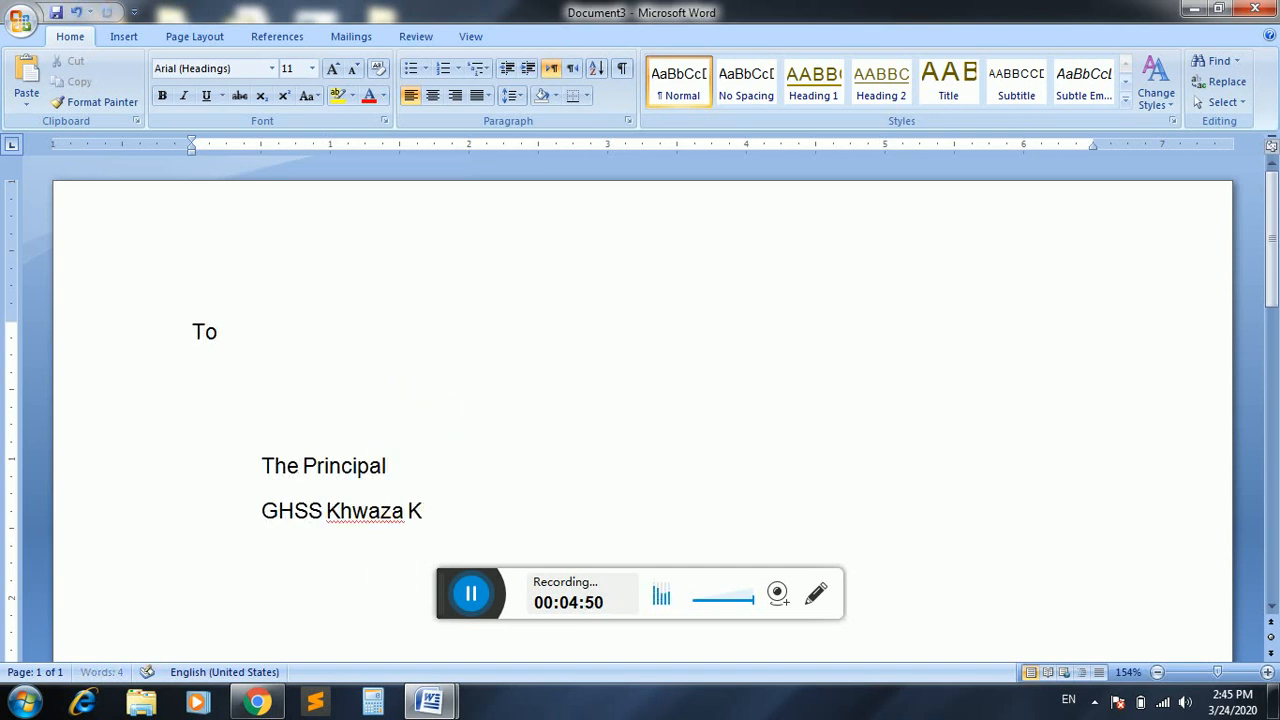
Add the greeting 'Sir' and an indented paragraph beginning 'It is stated that'.
key(Return)
key(Return)
text(Sir)
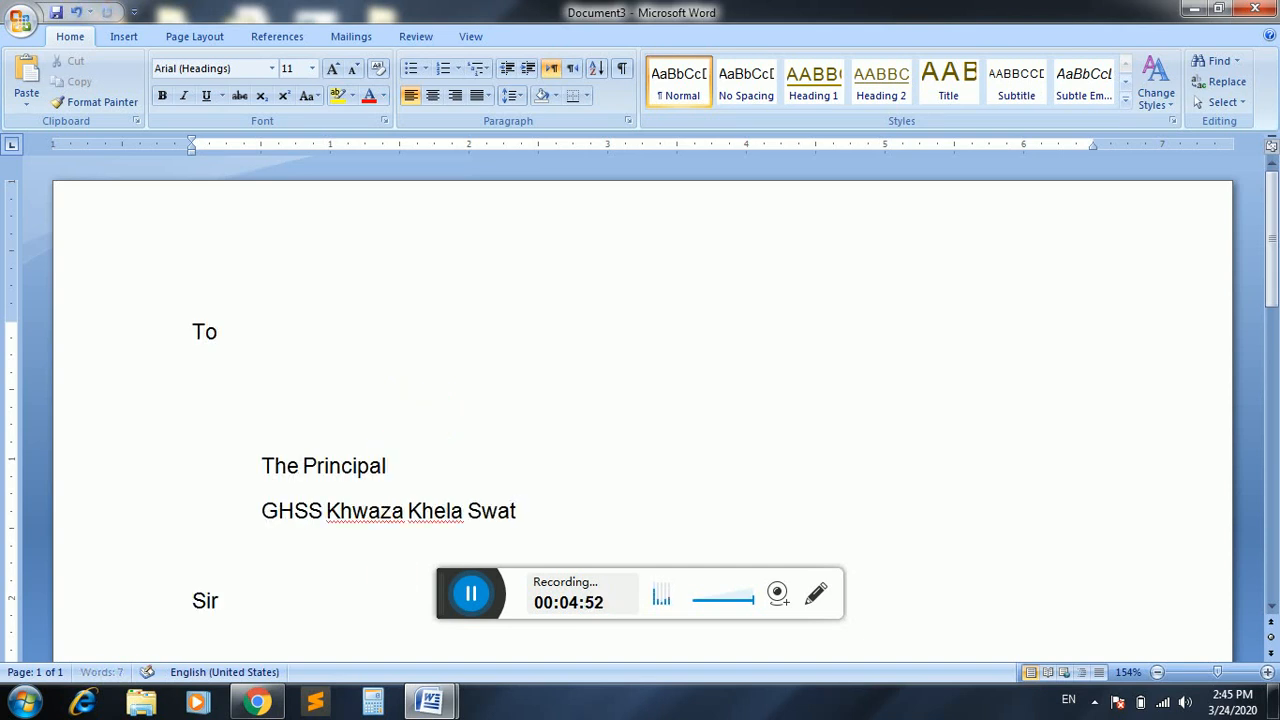
key(Return)
key(Return)
key(Tab)
text(I t)
key(BackSpace)
key(BackSpace)
key(BackSpace)
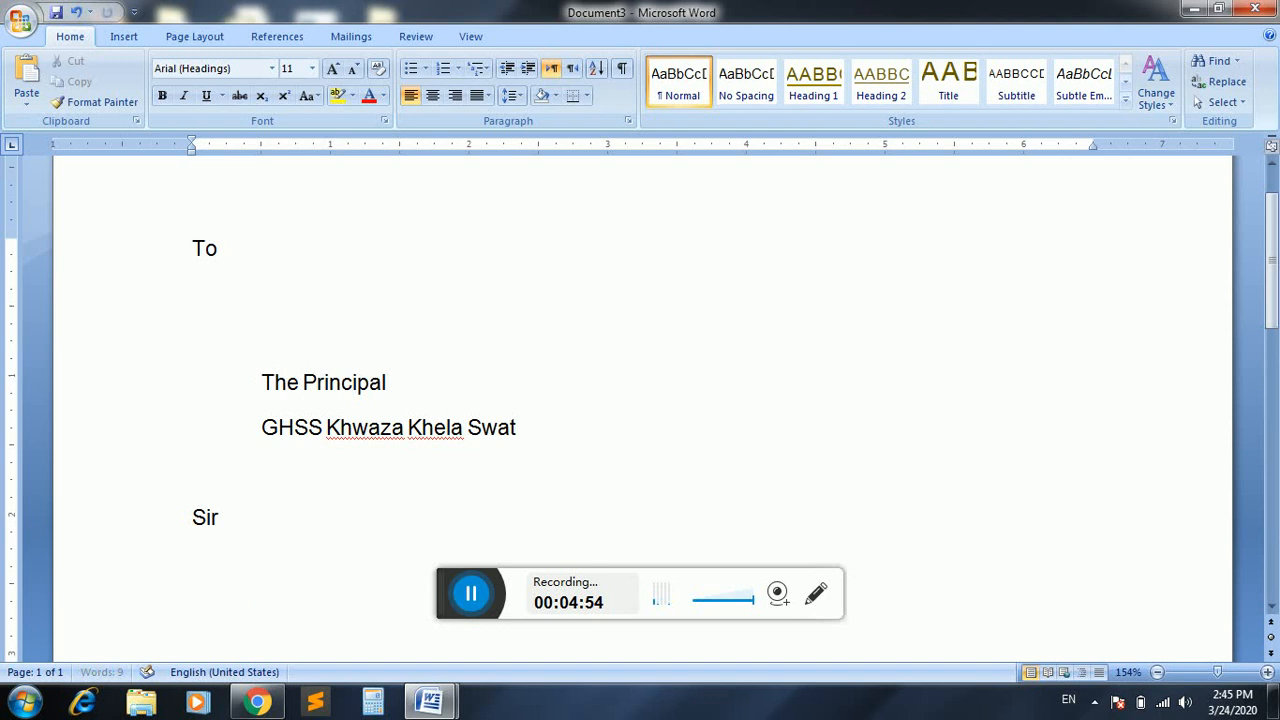
text(It is stated that dkja)
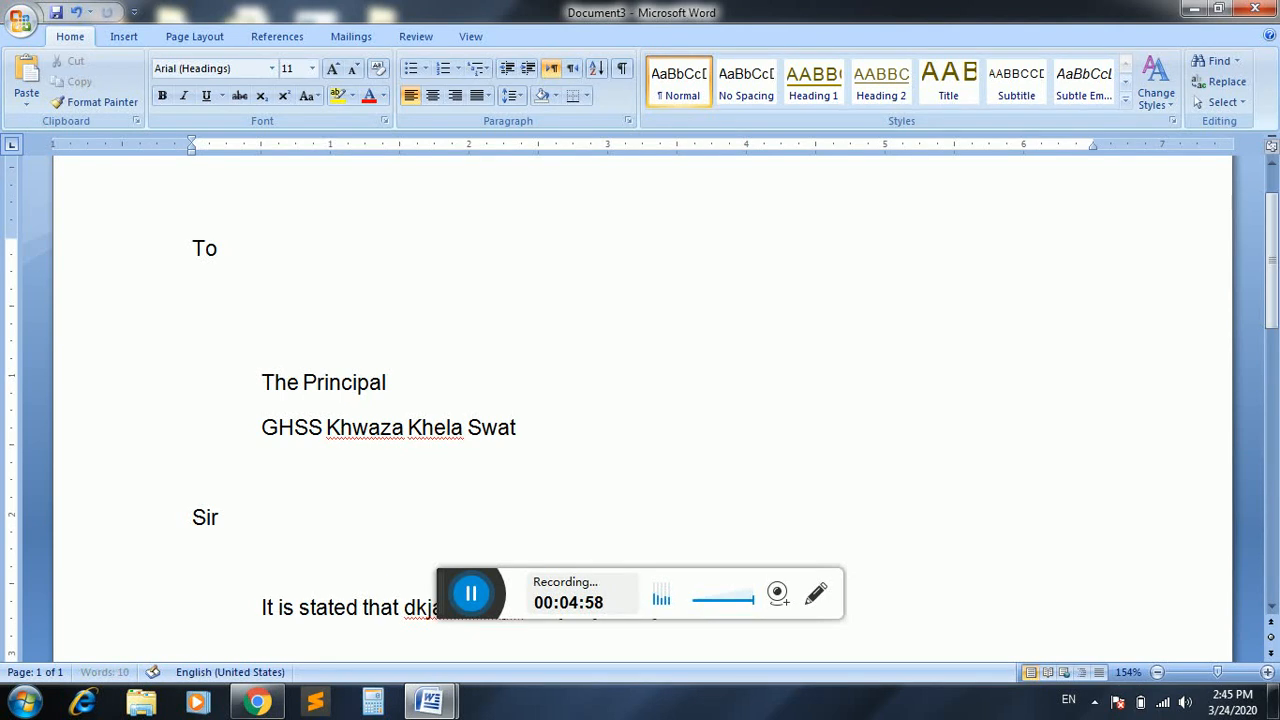
text(hfdlkajhf hfajhfkjhflhlfkjhlfkjh asdkjfhsjfh lhflkahfdkjhfd ljsafd)
Add several lines of filler body text, removing the stray text that spilled onto page two.
key(Return)
text(asd)
key(Return)
text(f)
key(Return)
text(asdf)
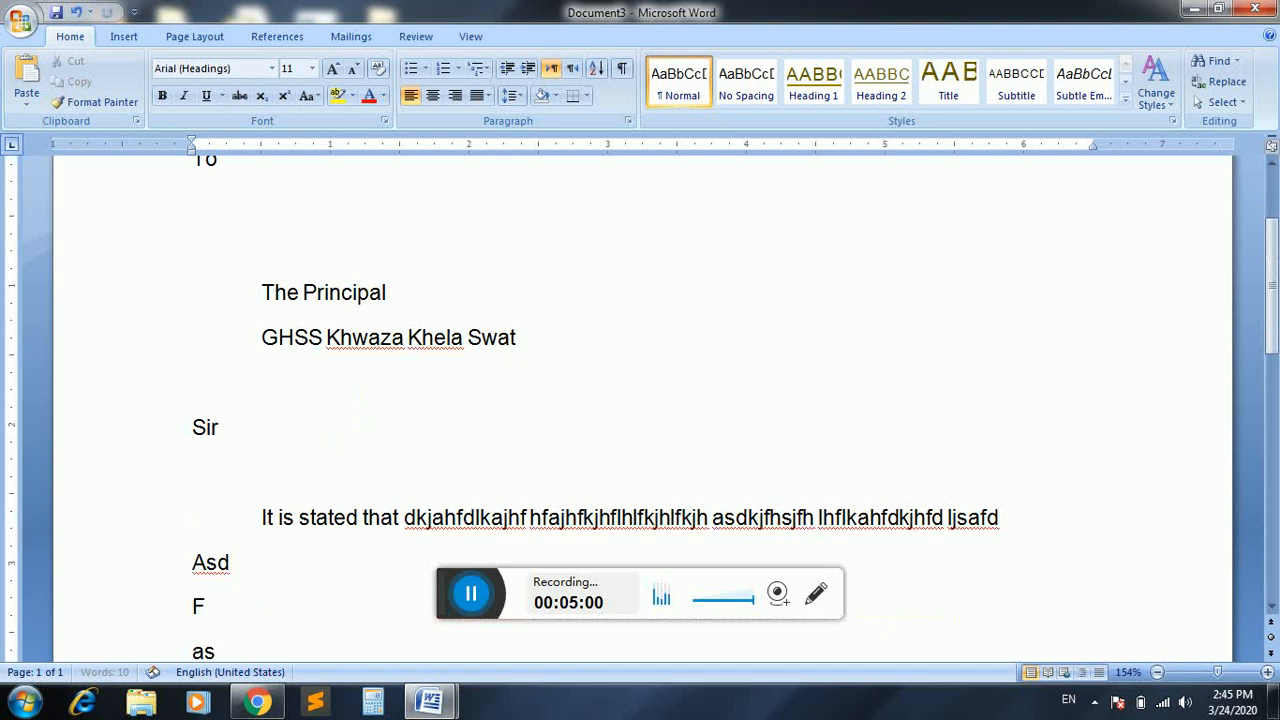
key(Return)
text(adf asdfsadfhsadfasd fa sdf adfas fdas df)
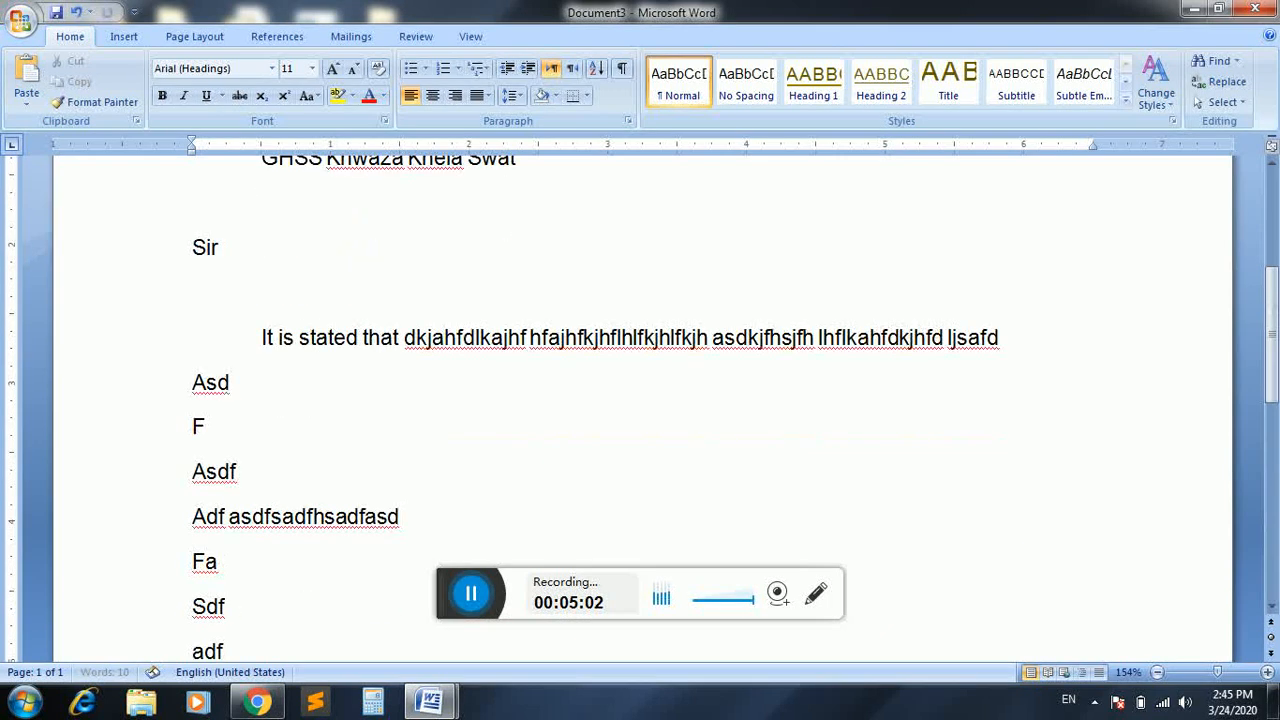
text(asdfasd fasdf sadf sadf dsa)
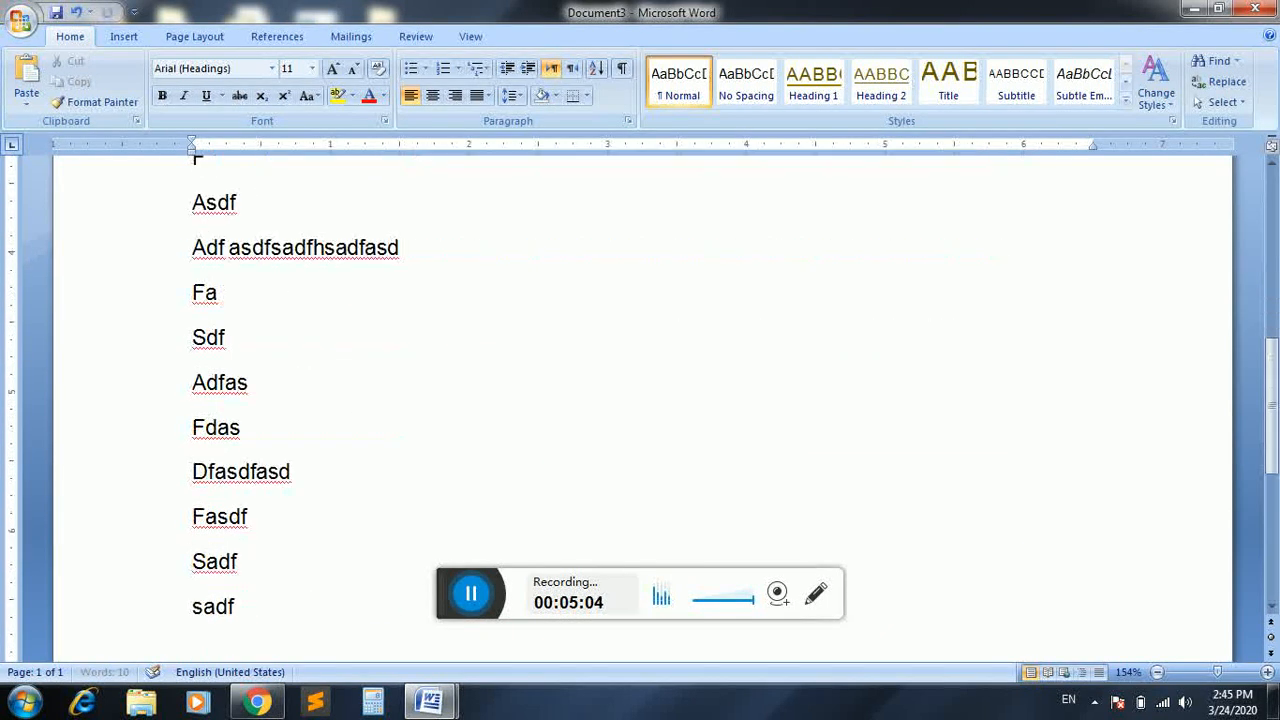
text(ad)
key(Return)
text(fasd)
key(Return)
text(fasdf)
key(Return)
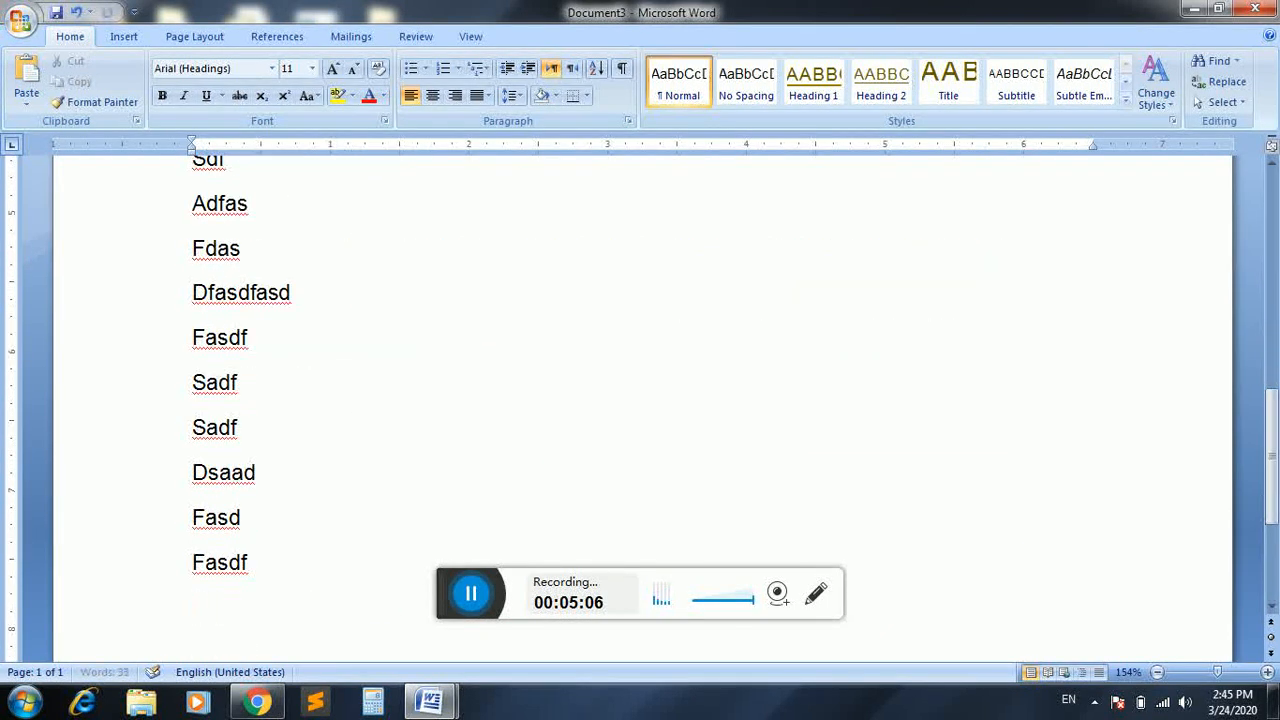
text(fdsaf)
key(Return)
text(fdf)
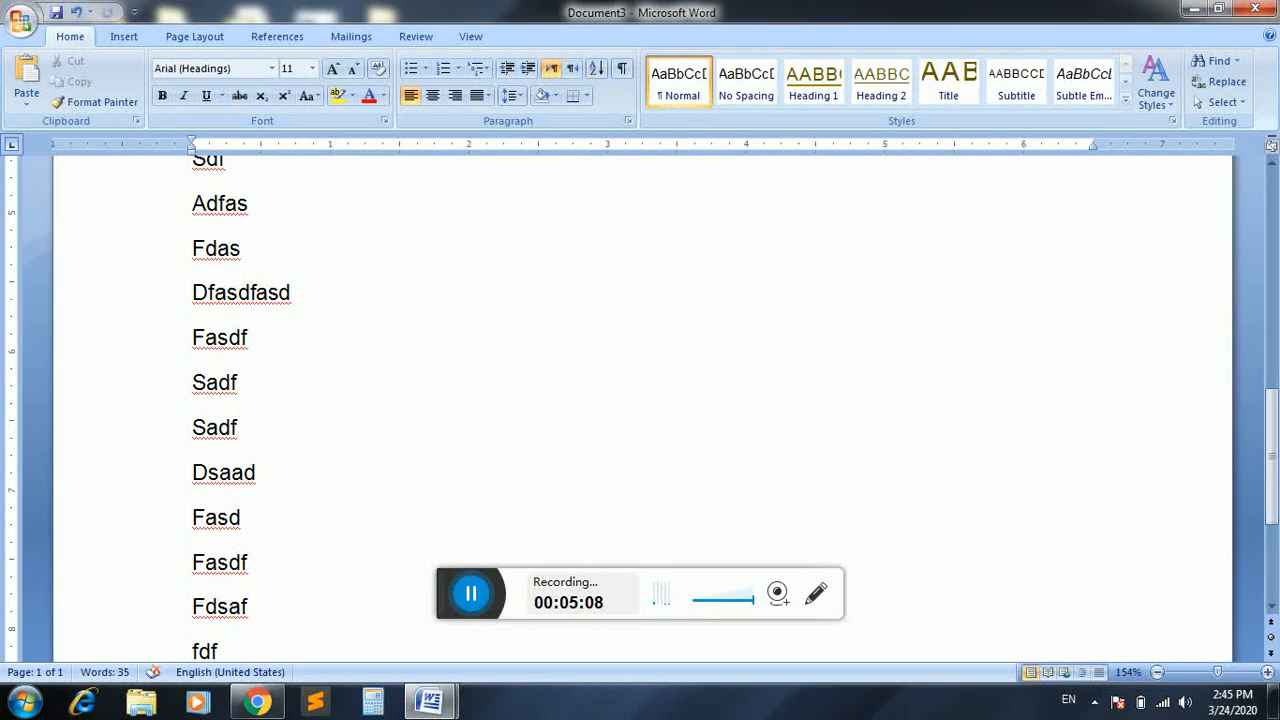
key(Return)
text(fdfas)
key(Return)
text(fadsf)
key(Return)
text(safd)
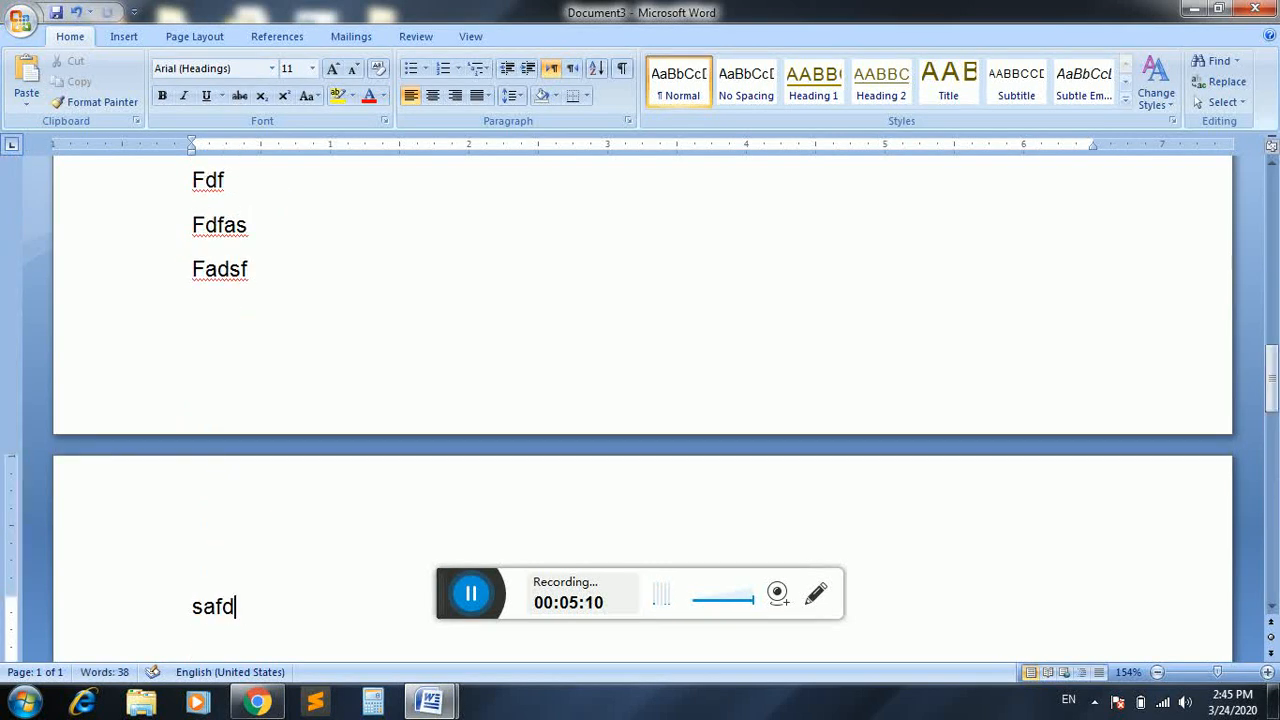
key(BackSpace)
key(BackSpace)
key(BackSpace)
key(BackSpace)
key(BackSpace)
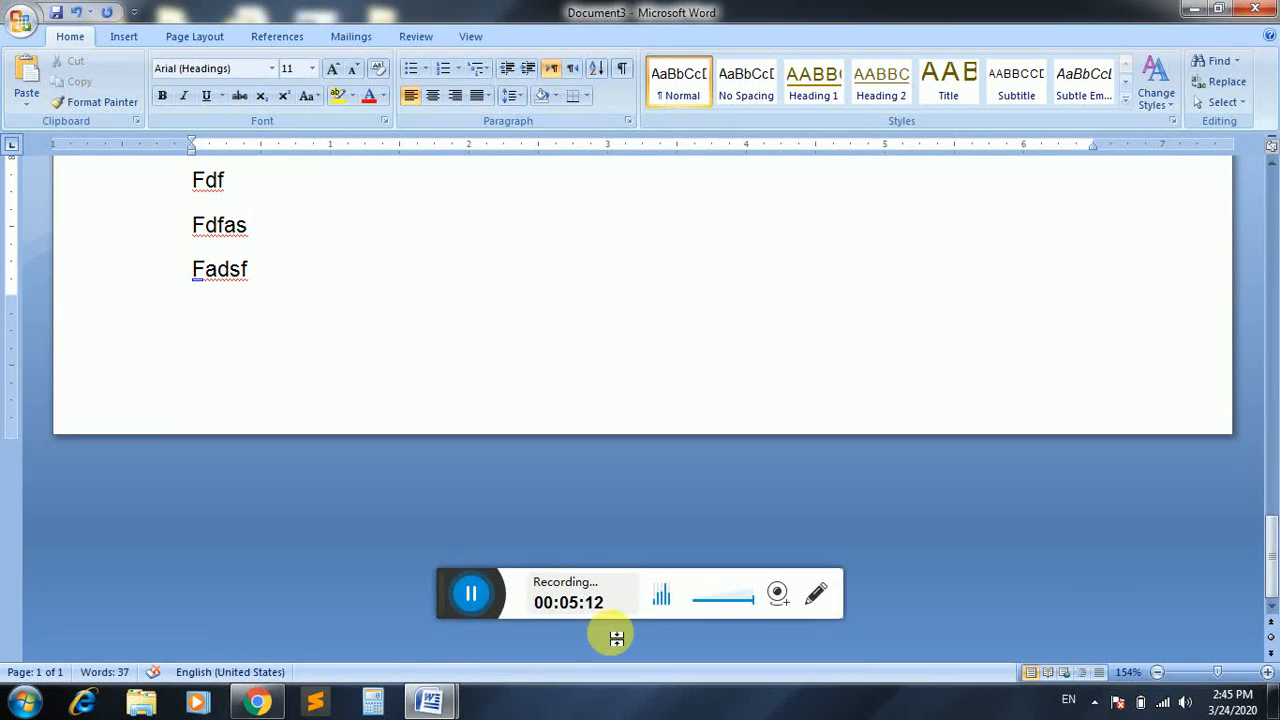
click(1272, 545)
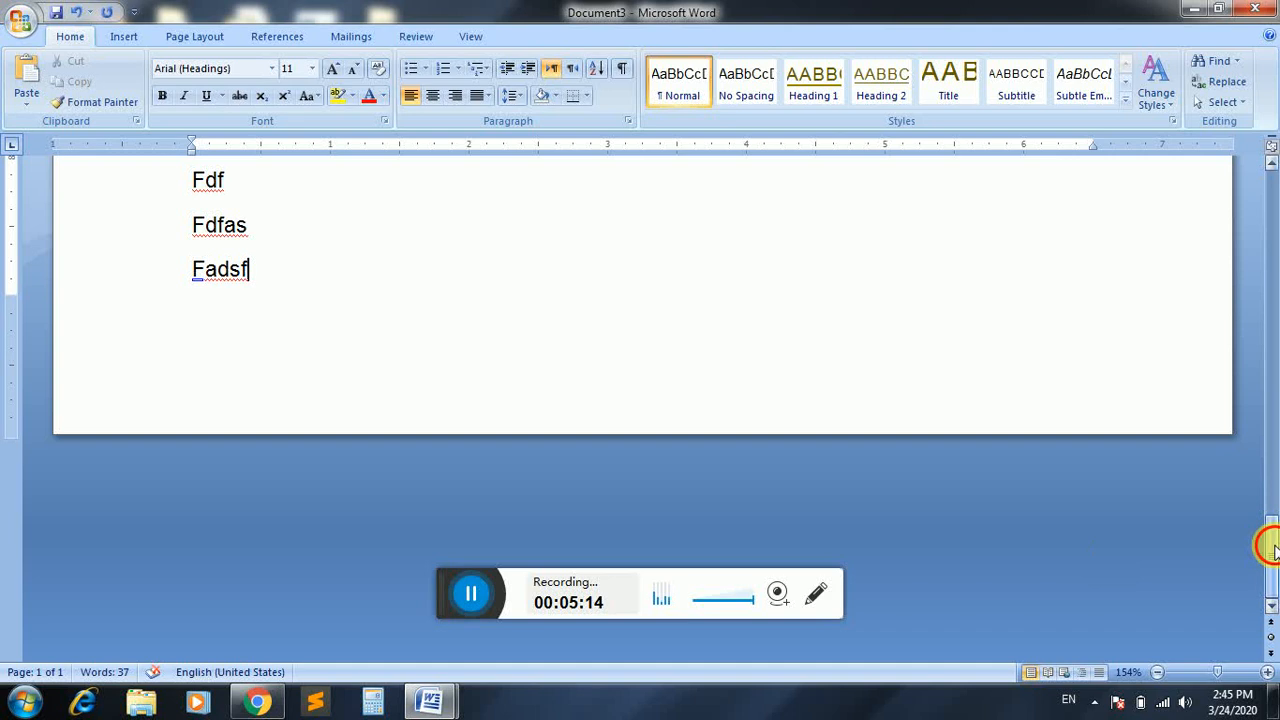
drag(1270, 545, 1272, 214)
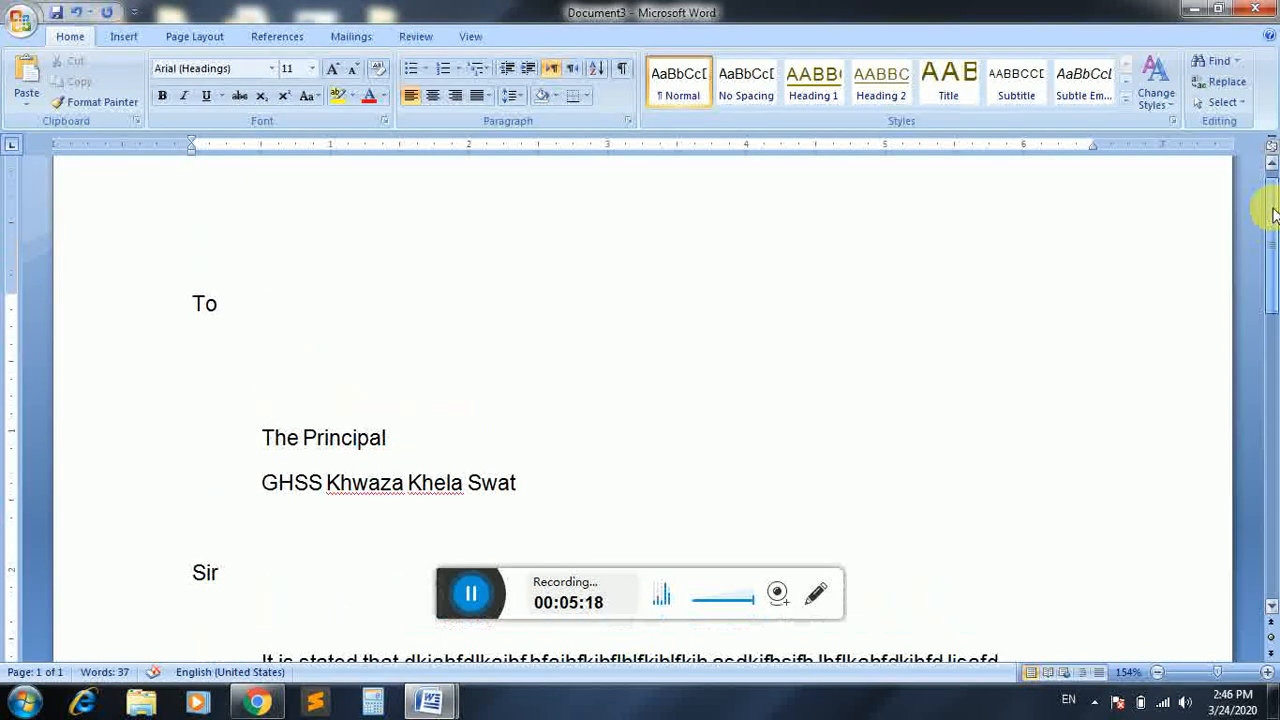
mouse_move(1272, 212)
mouse_down()
mouse_move(1263, 486)
mouse_move(1270, 210)
mouse_up()
click(1008, 352)
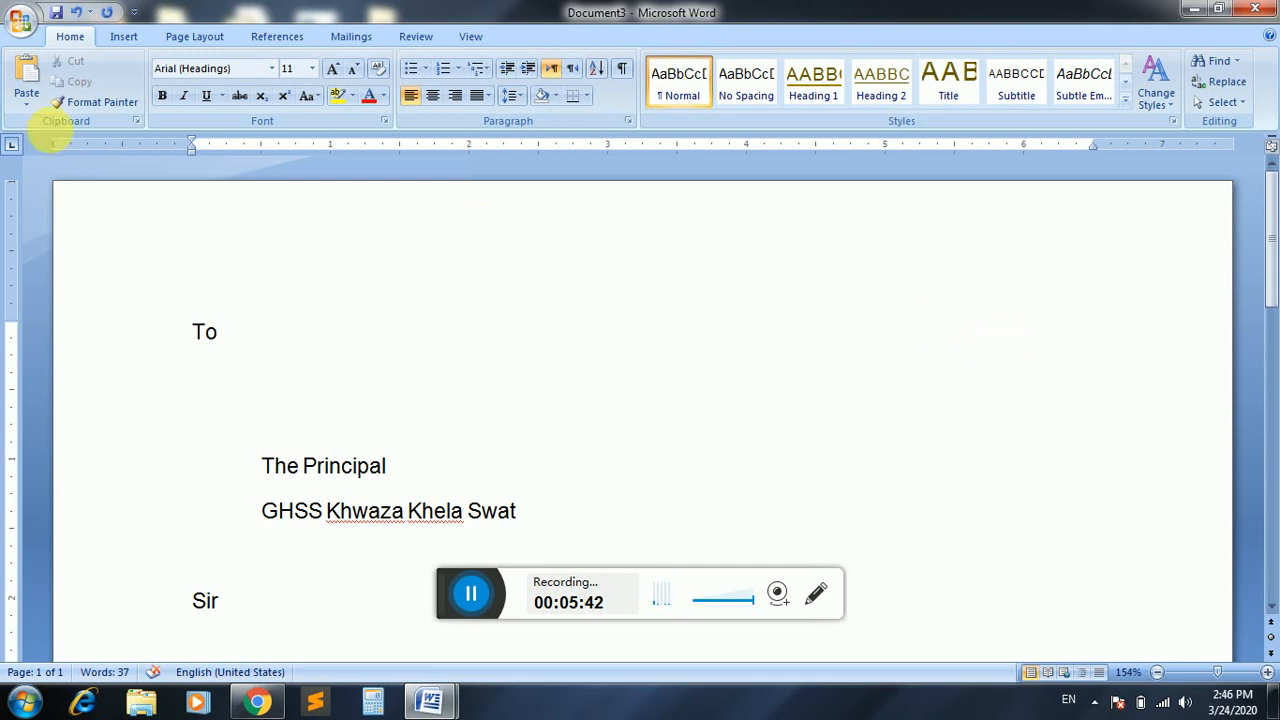
Show the letter to the Principal in Print Preview from the Office Print submenu.
click(19, 24)
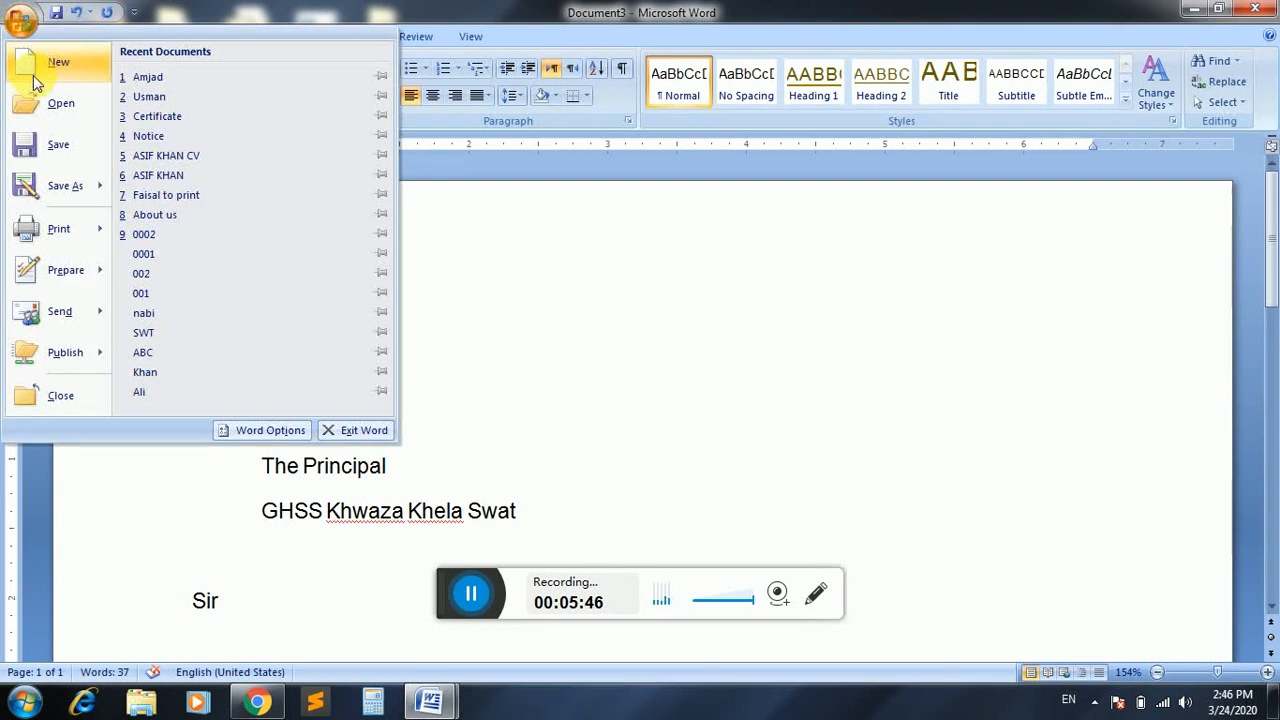
mouse_move(80, 229)
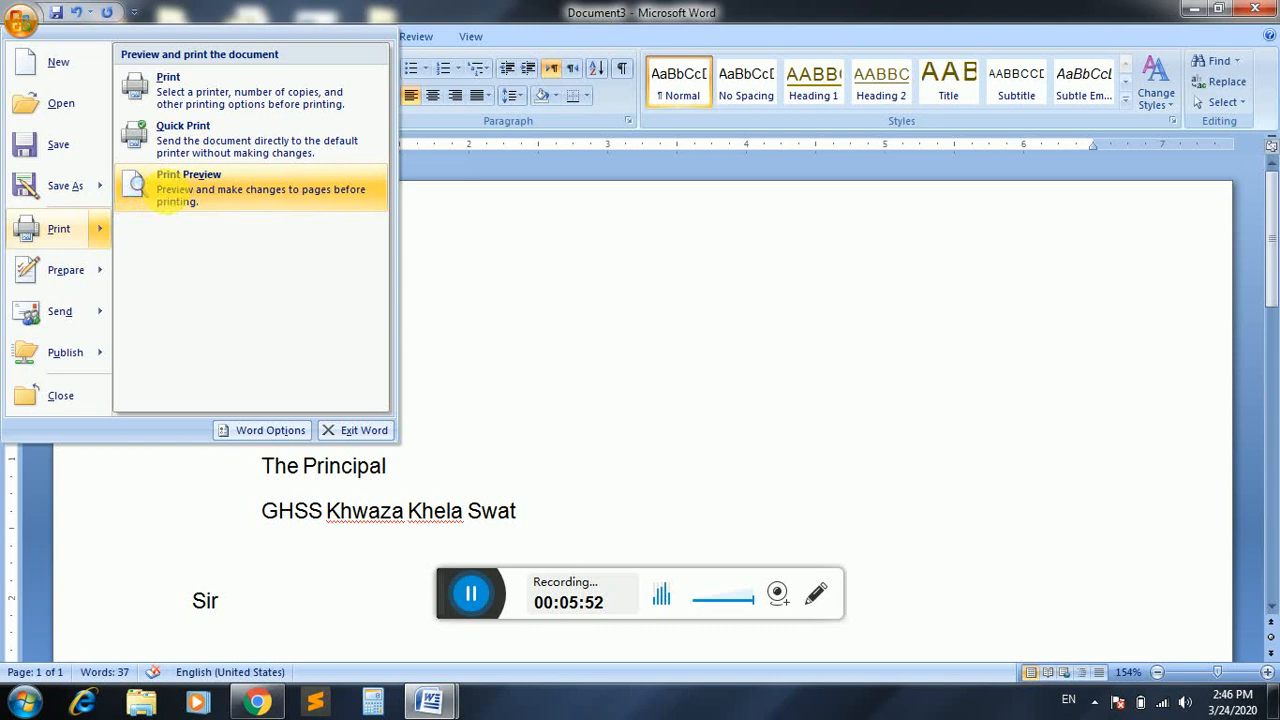
click(168, 188)
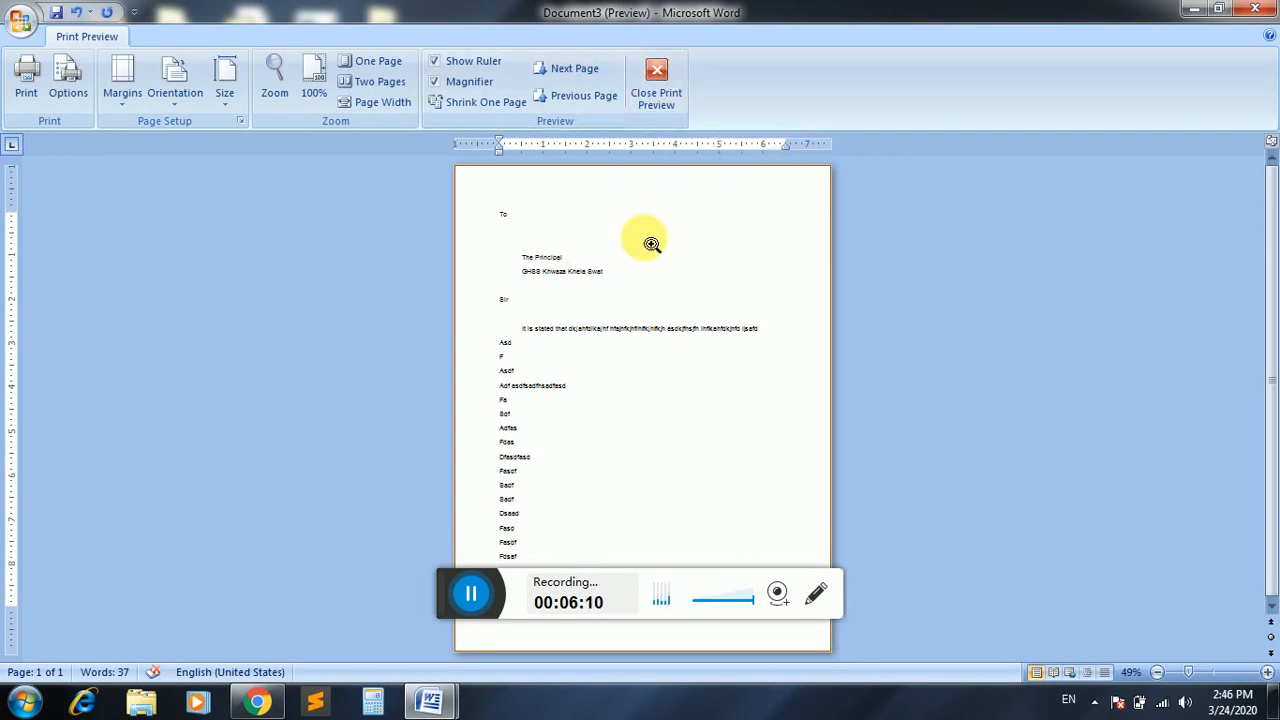
Toggle the letter's Print Preview on and off with Ctrl+F2, then start a new blank Document4.
click(653, 97)
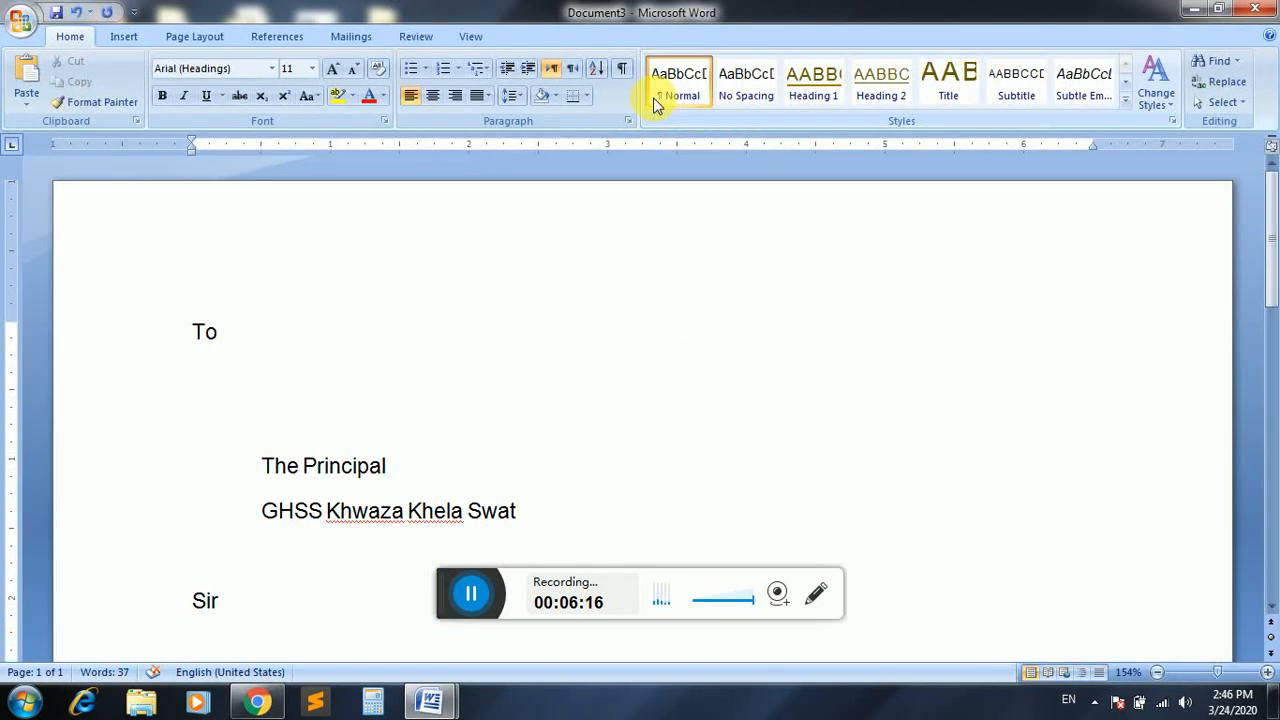
key(ctrl+F2)
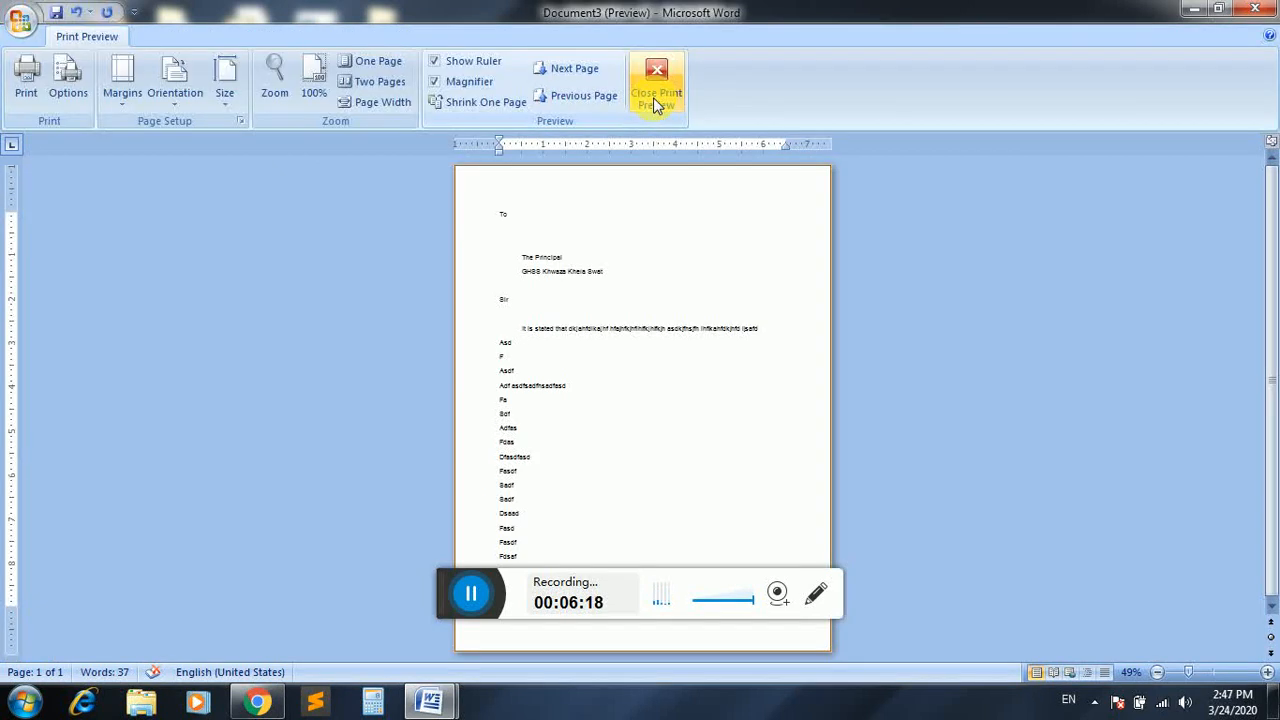
click(653, 97)
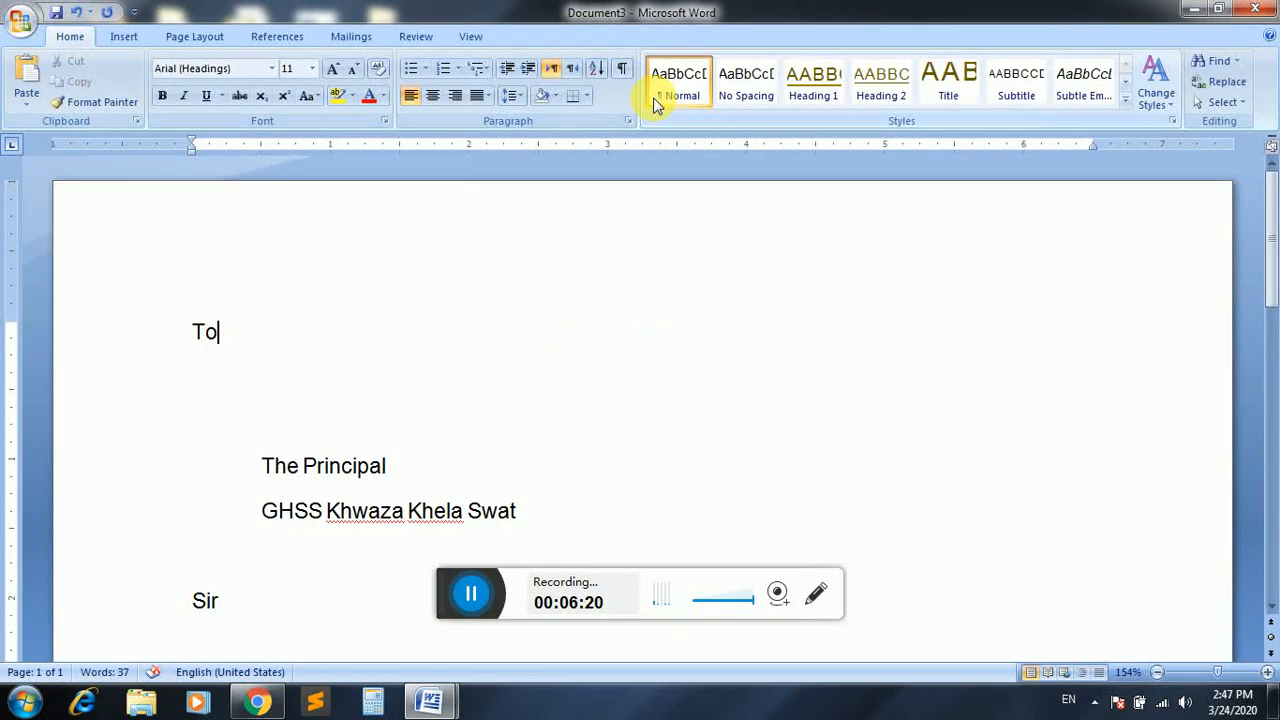
key(ctrl+F2)
click(654, 97)
key(ctrl+F2)
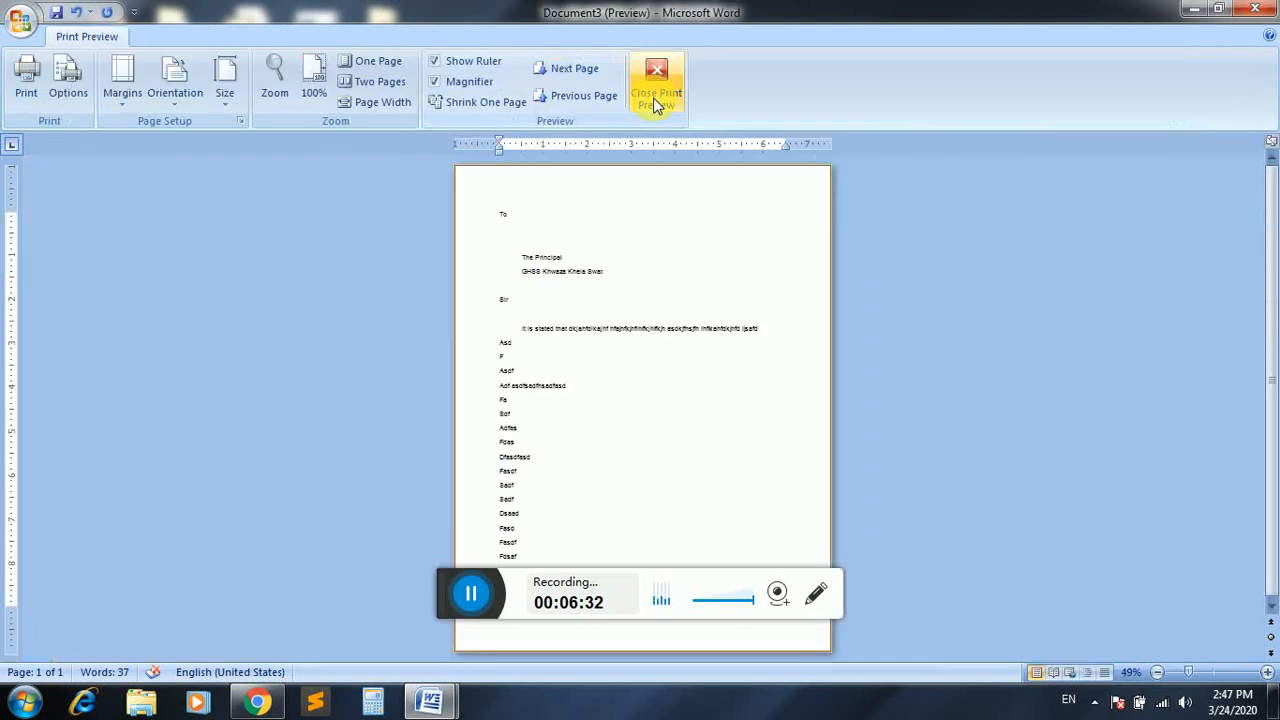
click(653, 97)
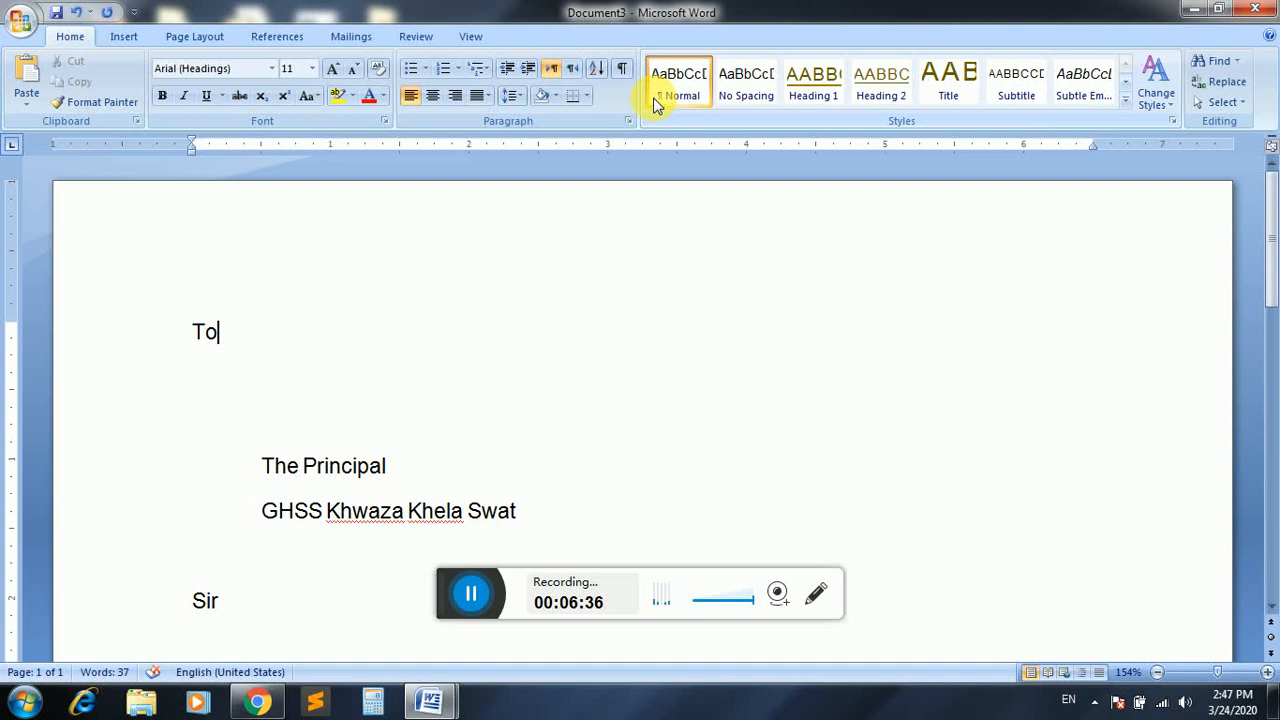
key(ctrl+n)
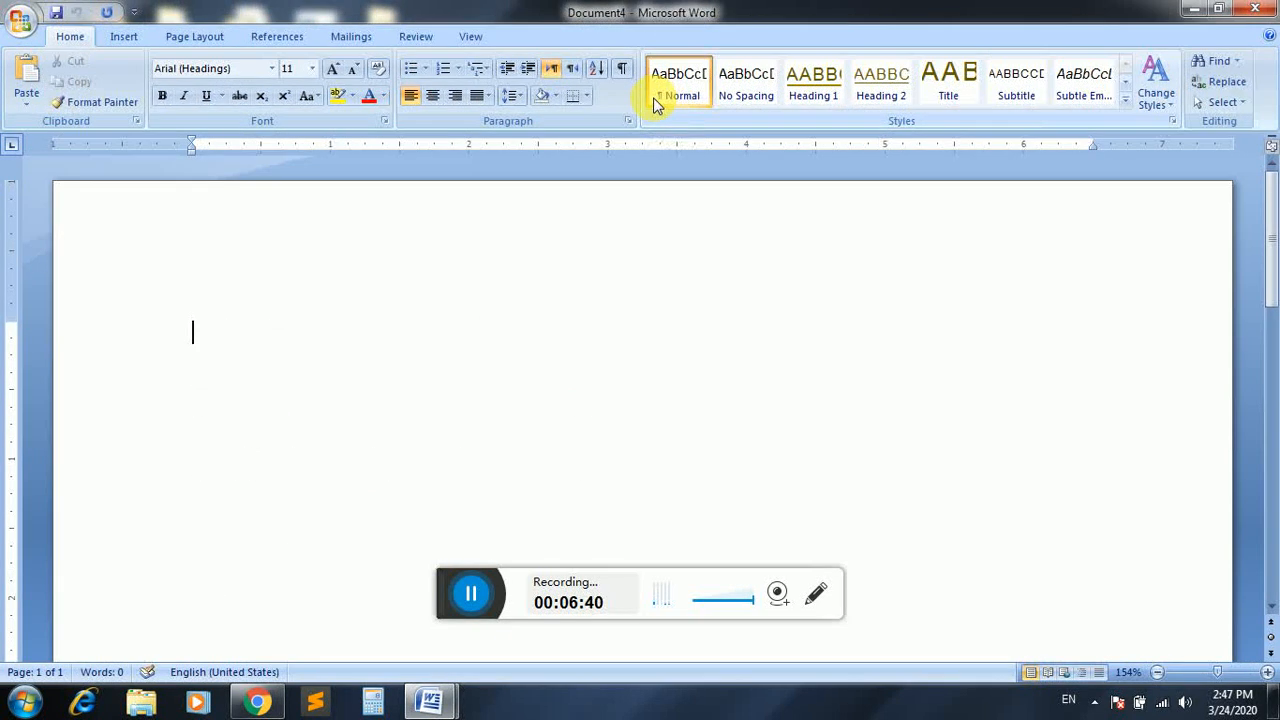
Close the blank document, start a new Document5, and show the Local Disk (D:) document list.
key(ctrl+w)
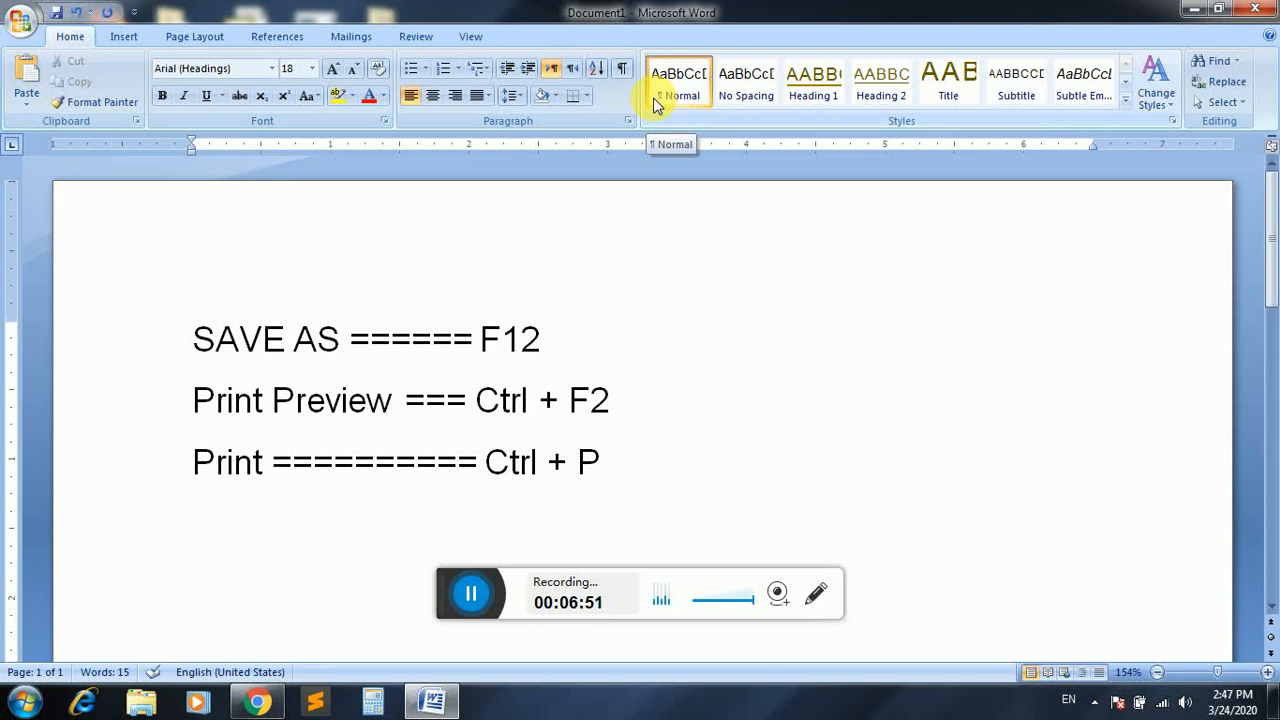
key(ctrl+n)
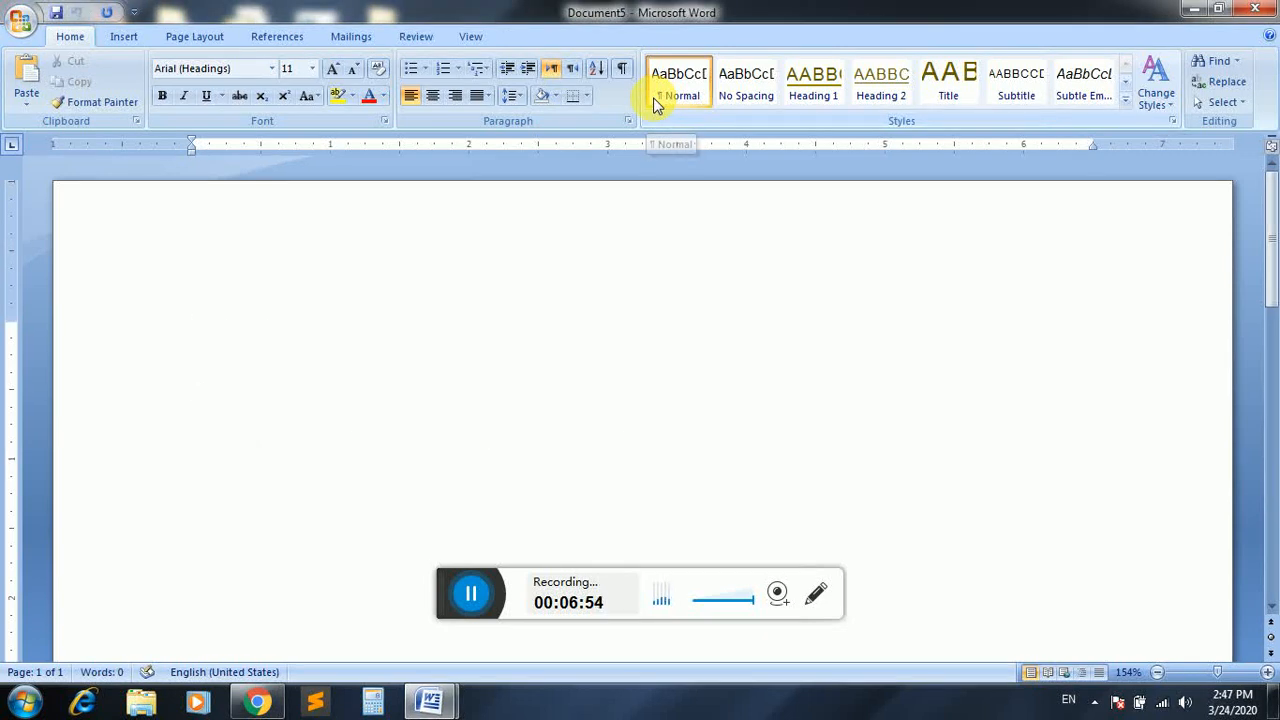
key(ctrl+o)
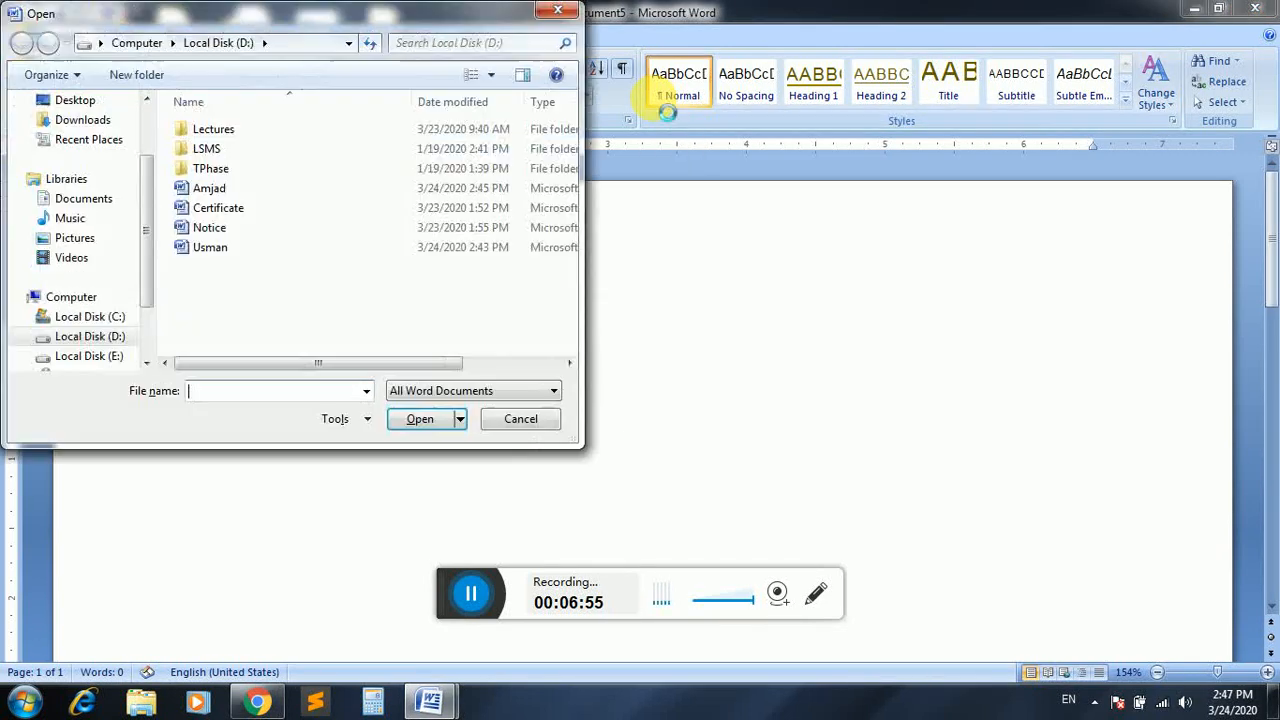
Select the course completion certificate file in the Open dialog and open it.
click(242, 212)
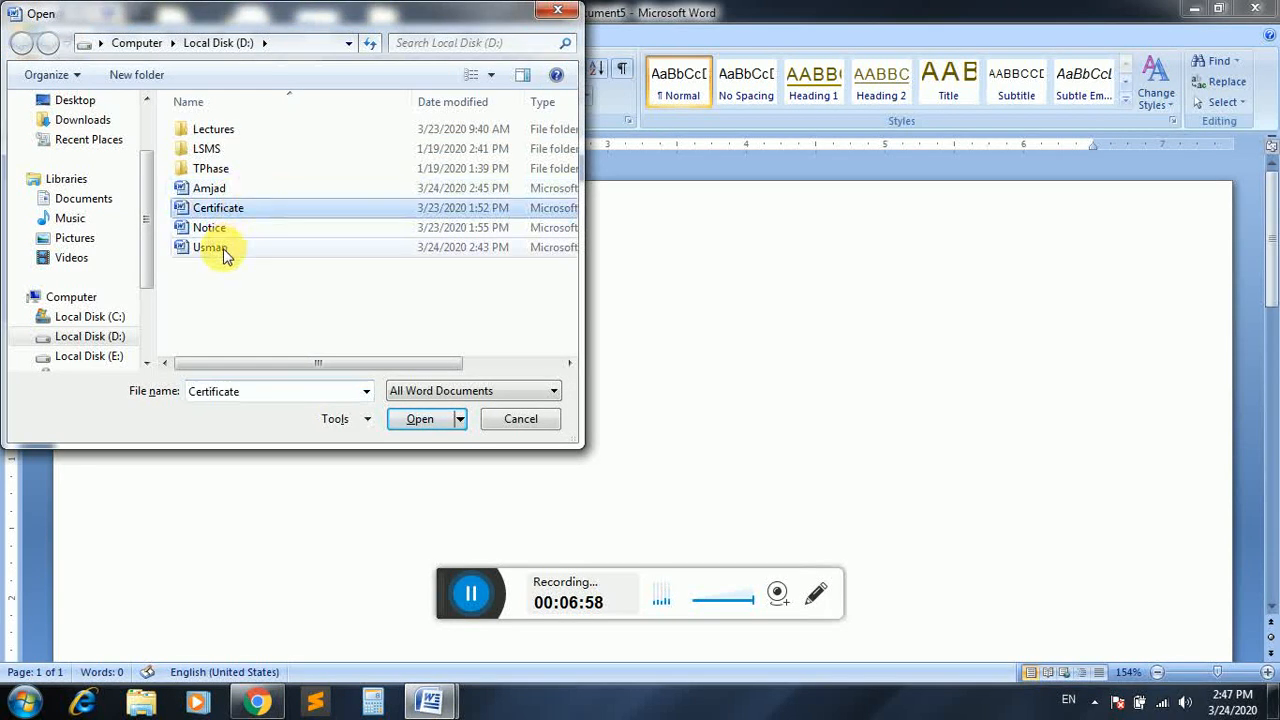
click(224, 247)
click(224, 188)
click(420, 419)
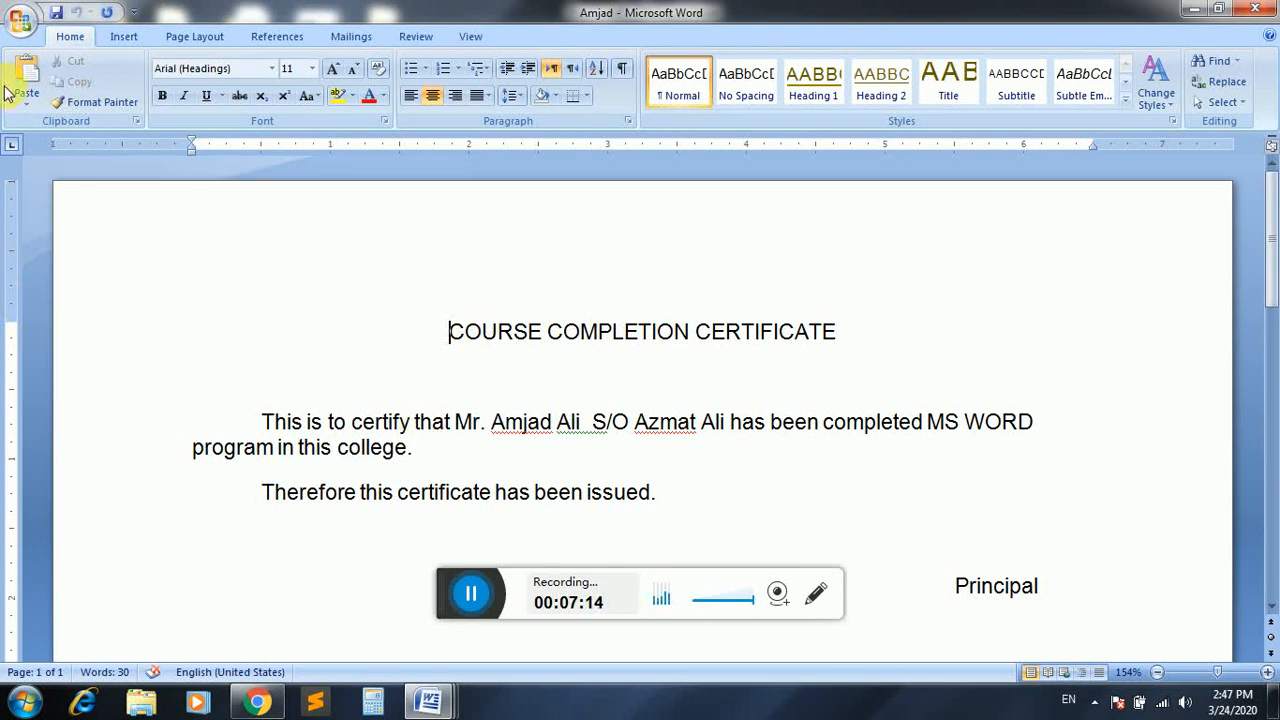
Open the Print dialog from the Office button, cancel, try Ctrl+P, cancel, then reopen it.
click(24, 26)
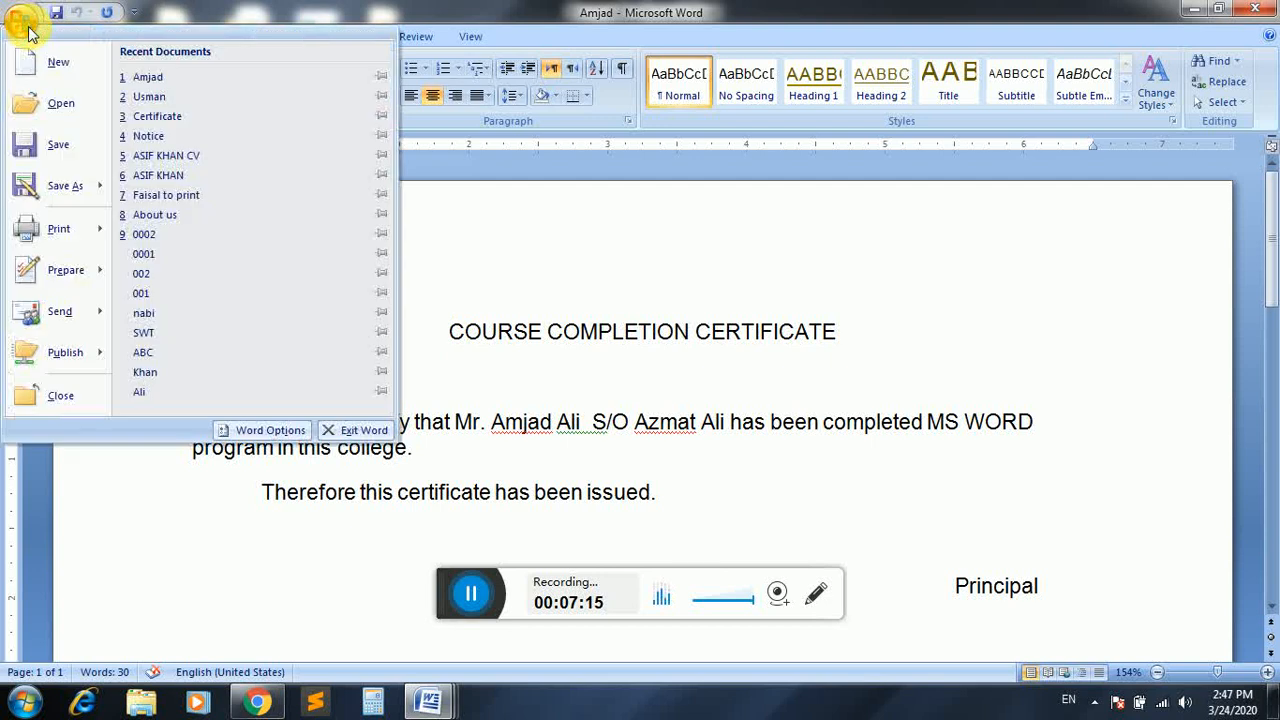
click(55, 229)
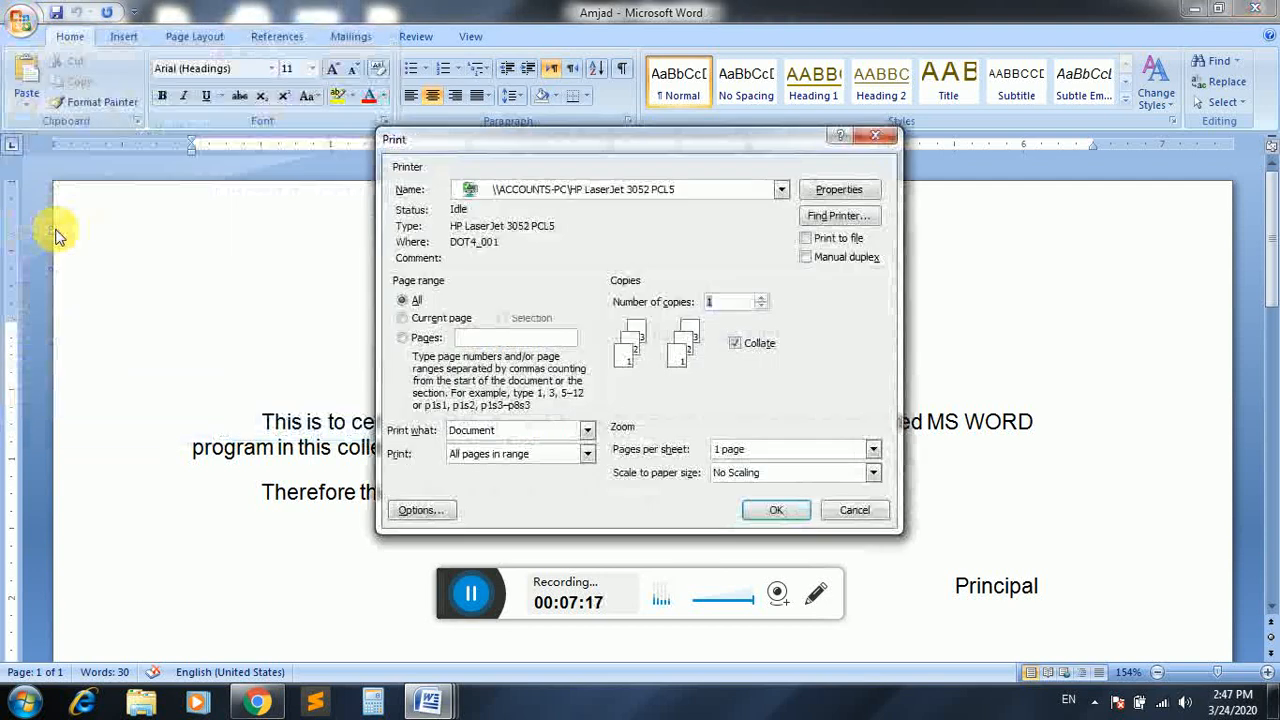
click(855, 512)
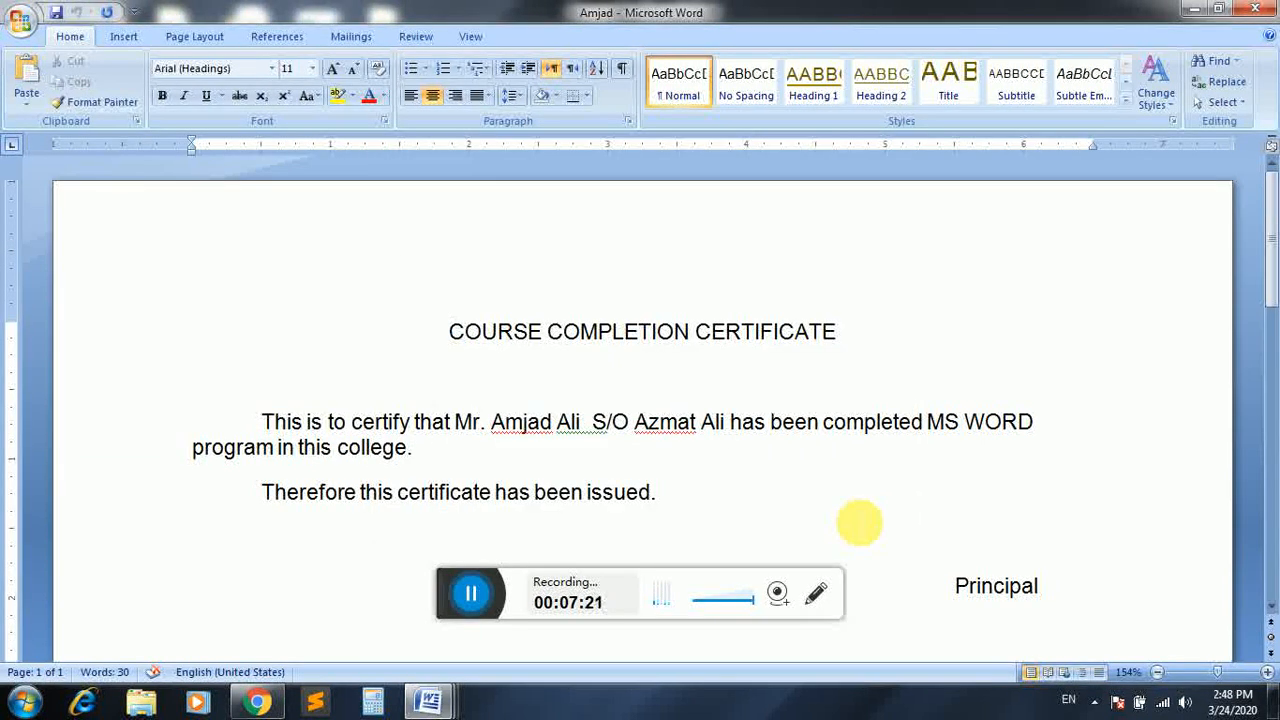
key(ctrl+p)
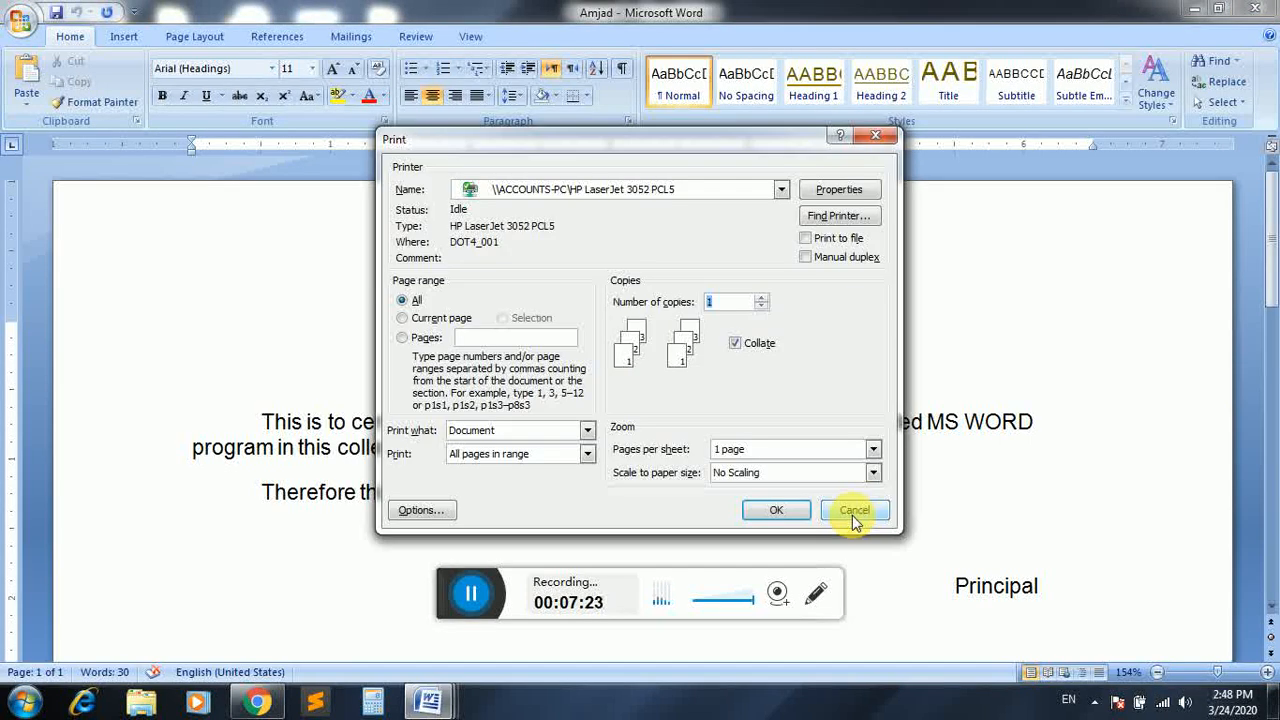
click(853, 514)
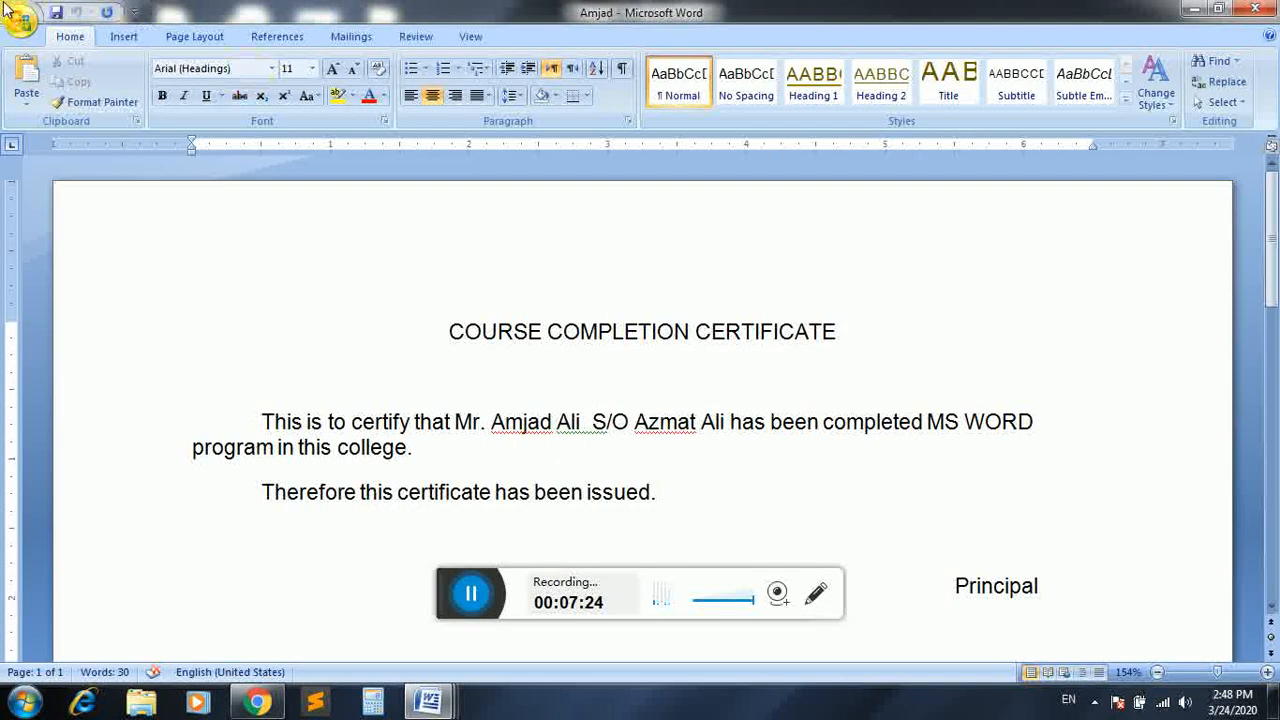
click(14, 16)
click(60, 228)
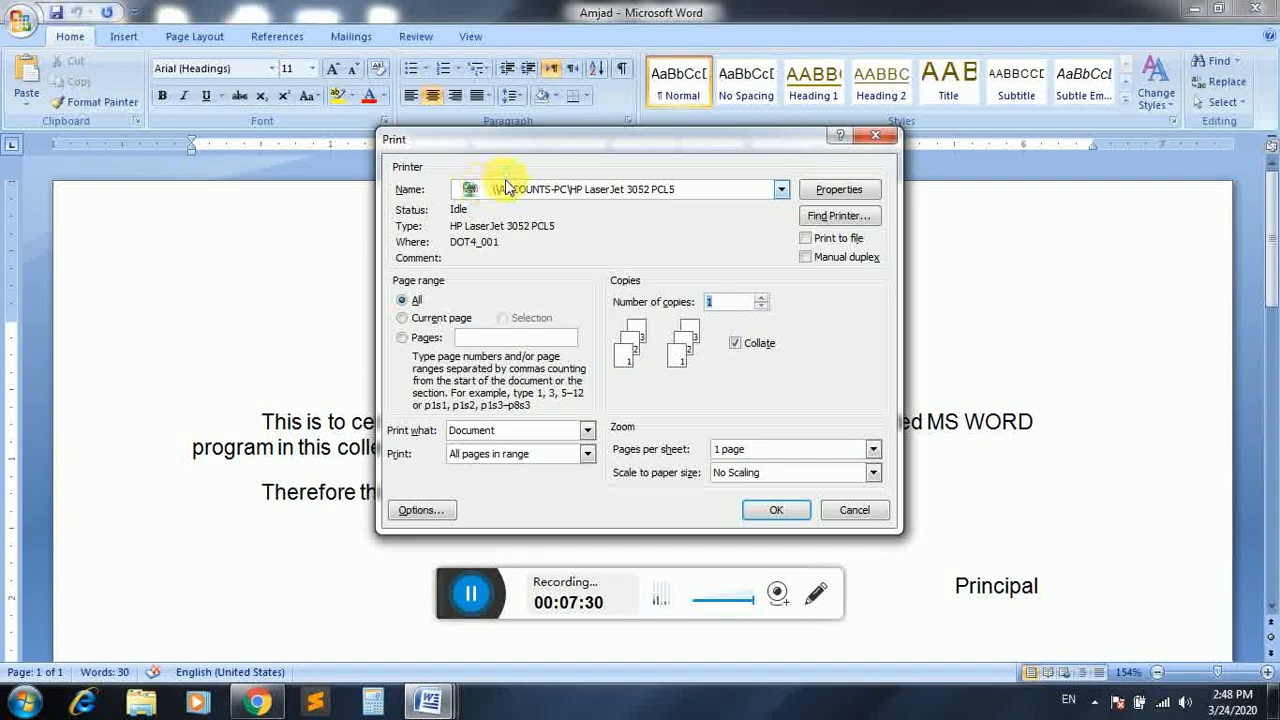
Choose HP LaserJet 3052 PCL5 as the printer and set the page range to Current page.
click(594, 190)
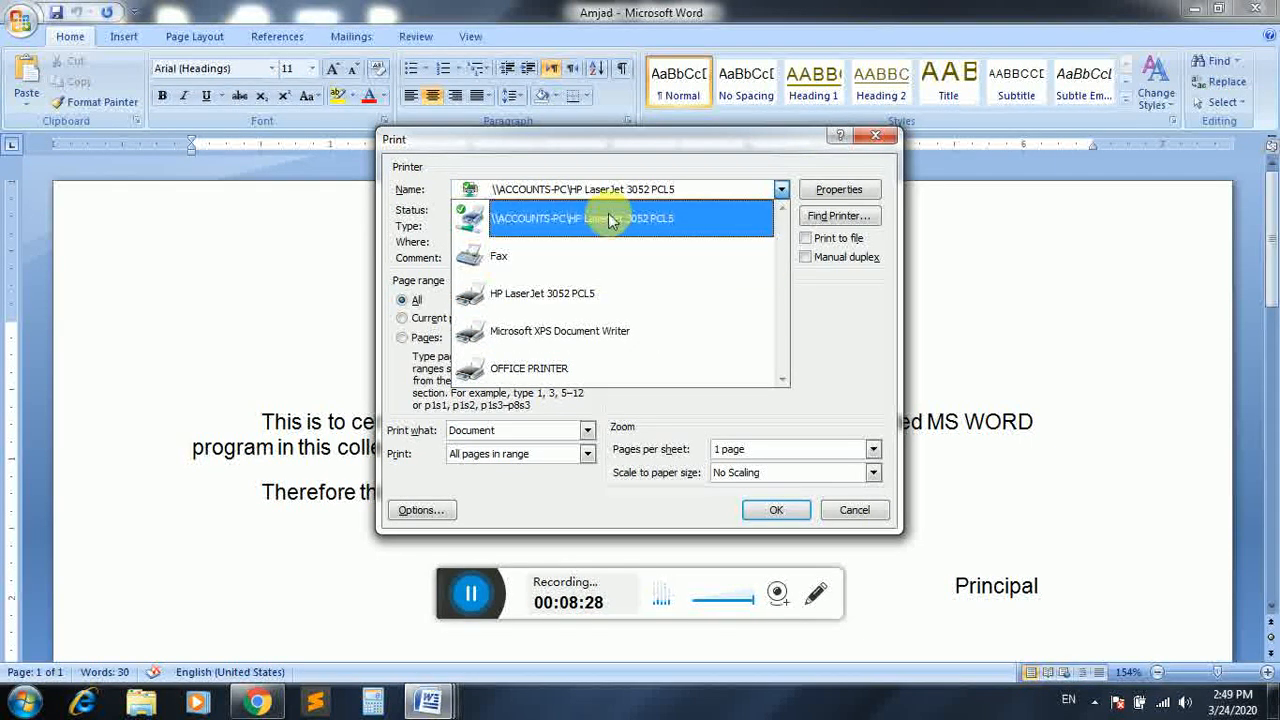
click(601, 291)
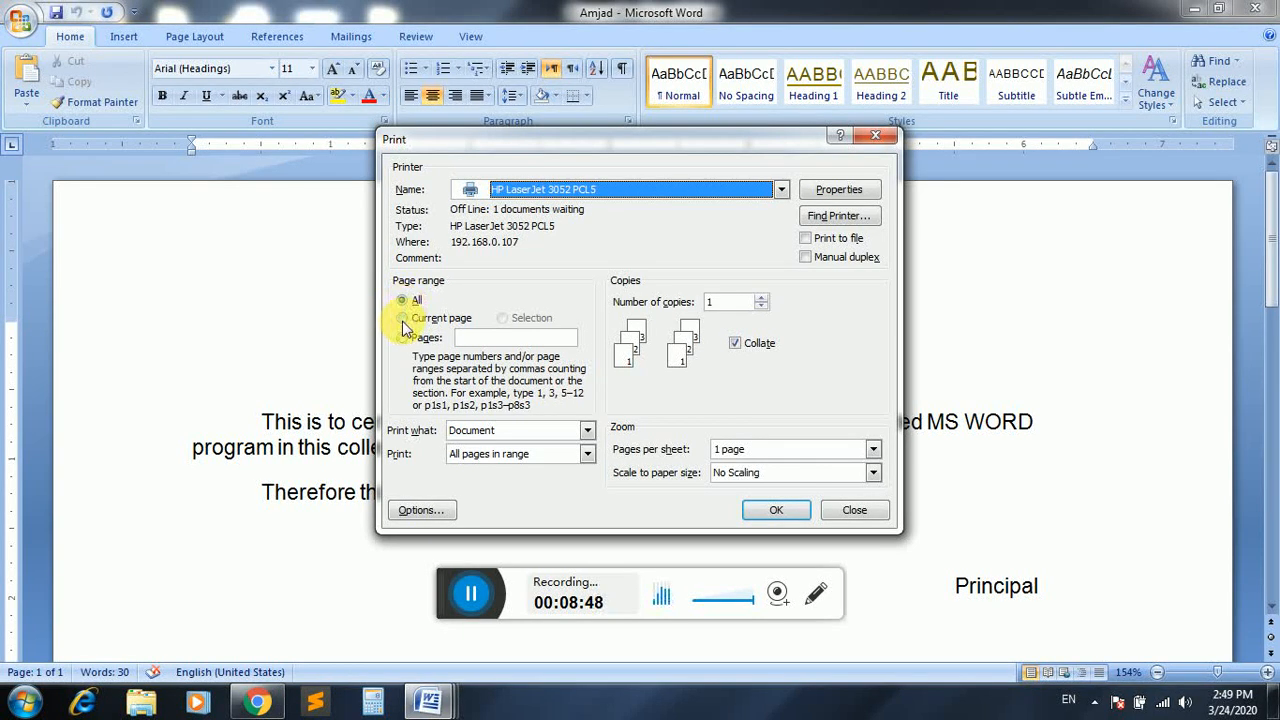
click(403, 320)
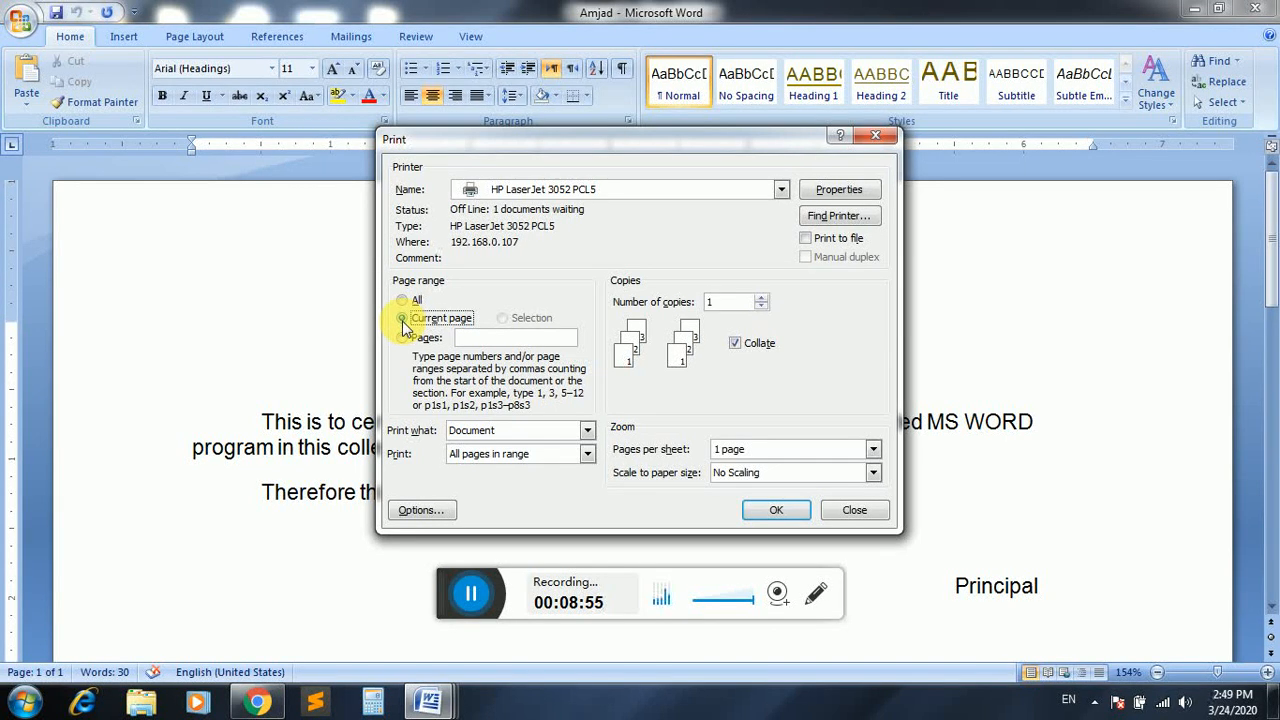
Switch the page range to Pages, try and erase sample ranges like 6-9, then enter 7,8,9.
click(403, 320)
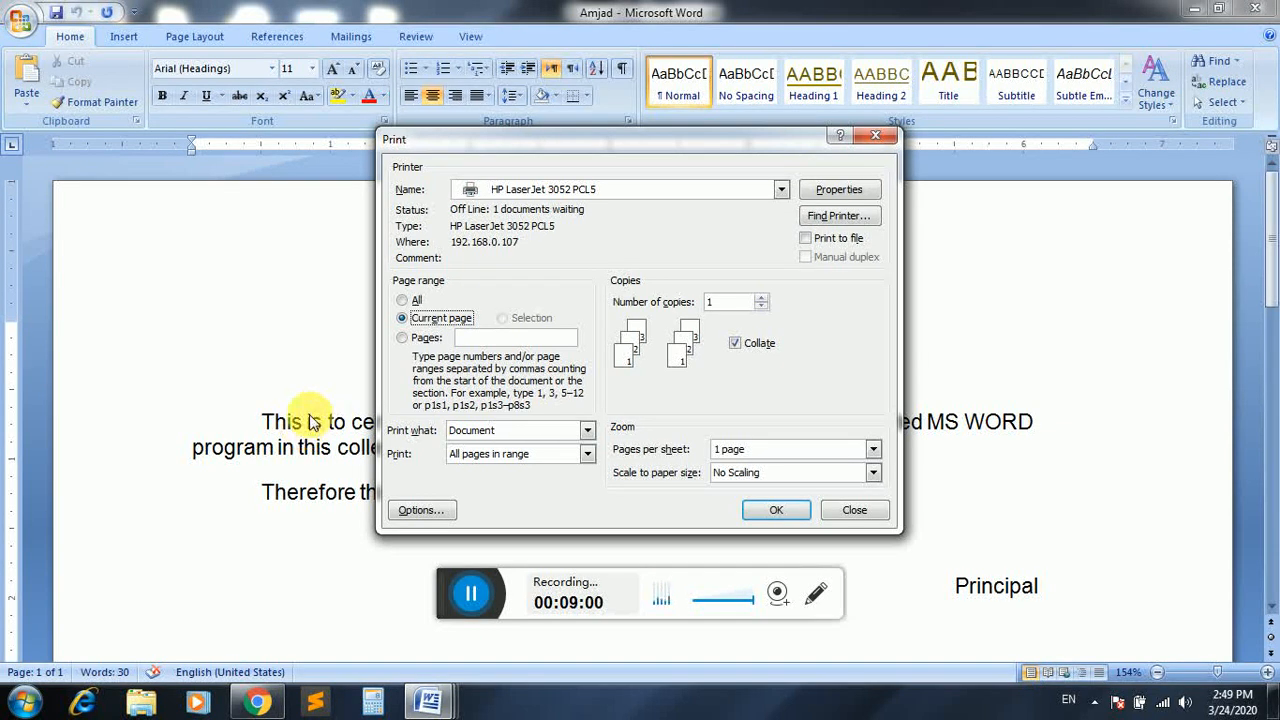
click(425, 339)
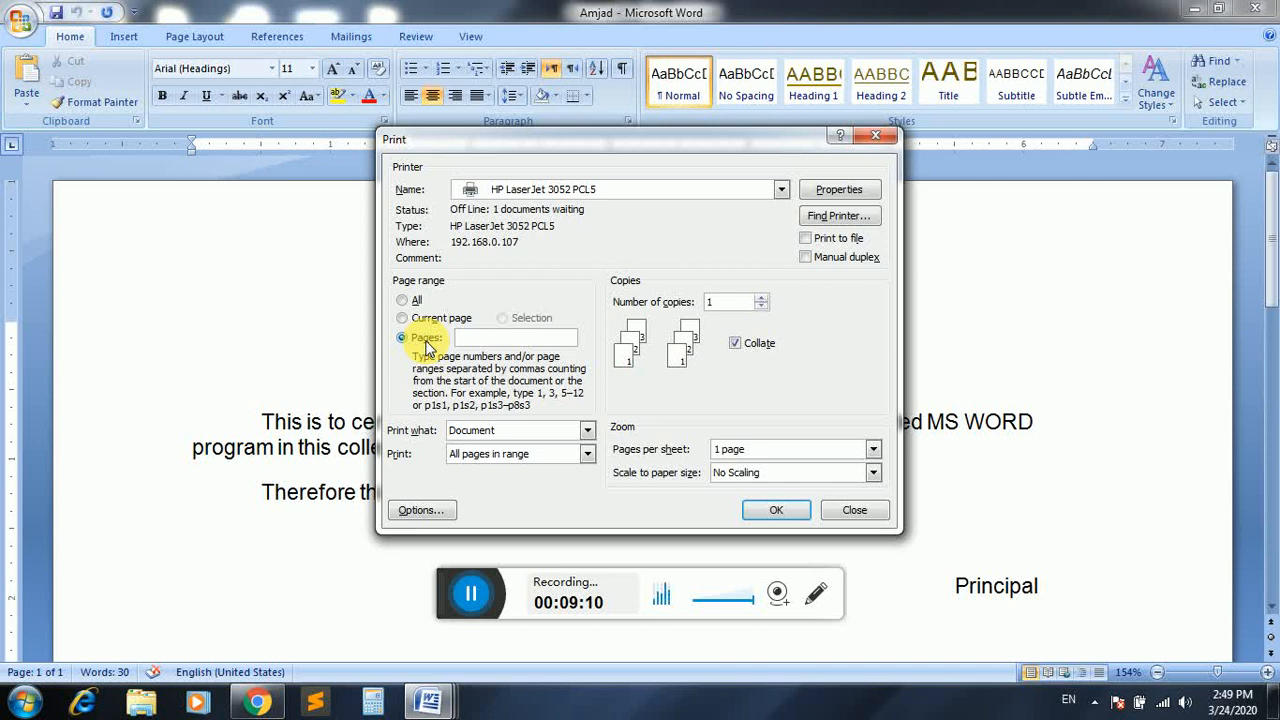
text(70)
key(BackSpace)
key(BackSpace)
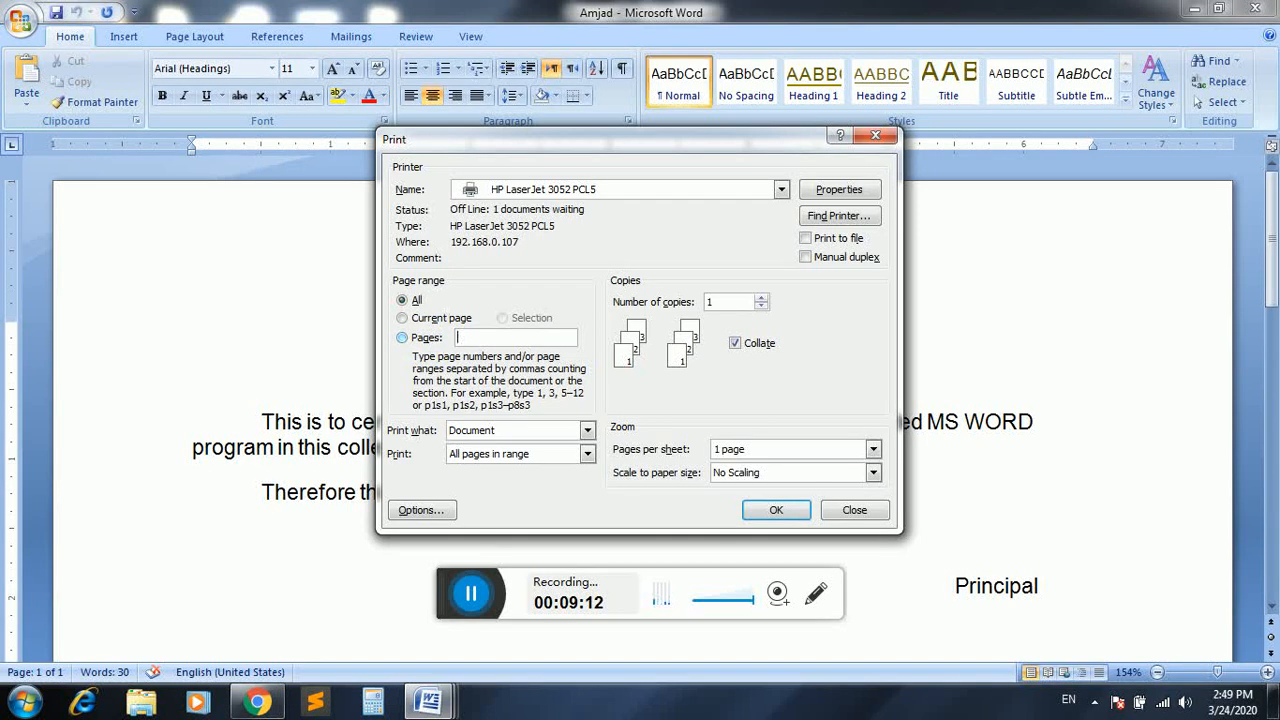
text(7,8,9)
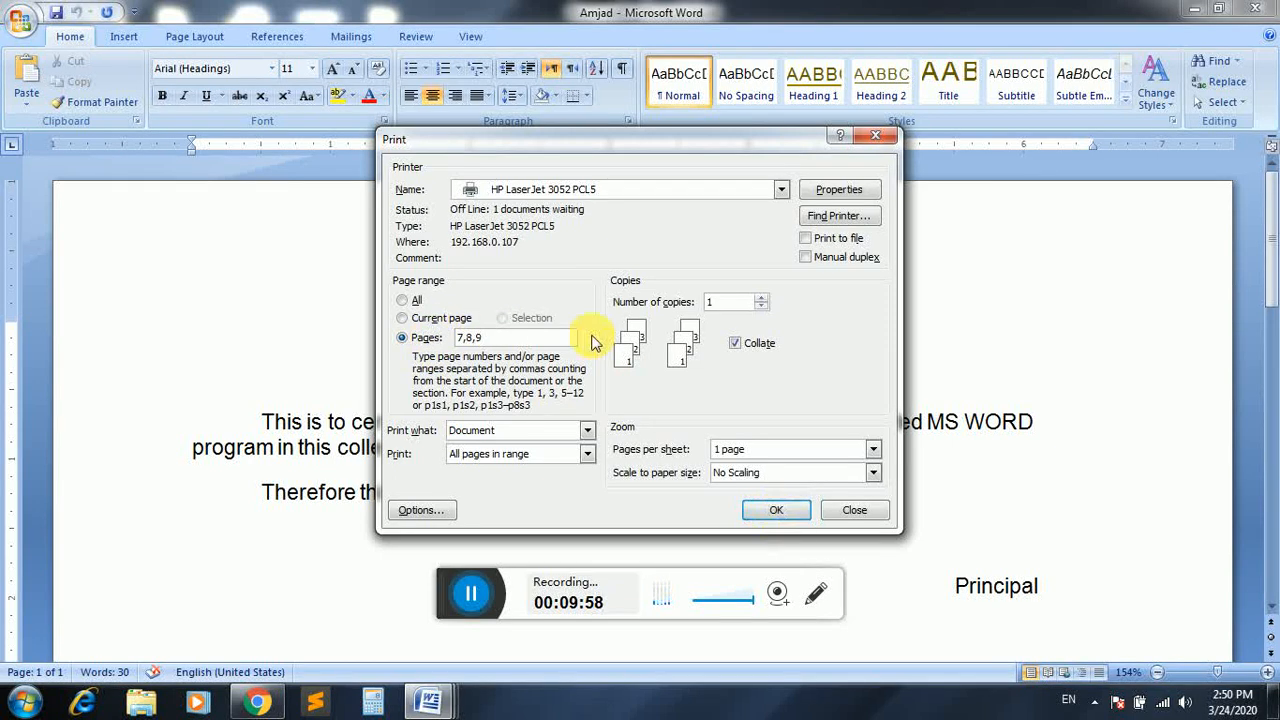
Cancel printing, then select the first certificate line, try the Selection range, and cancel again.
click(853, 508)
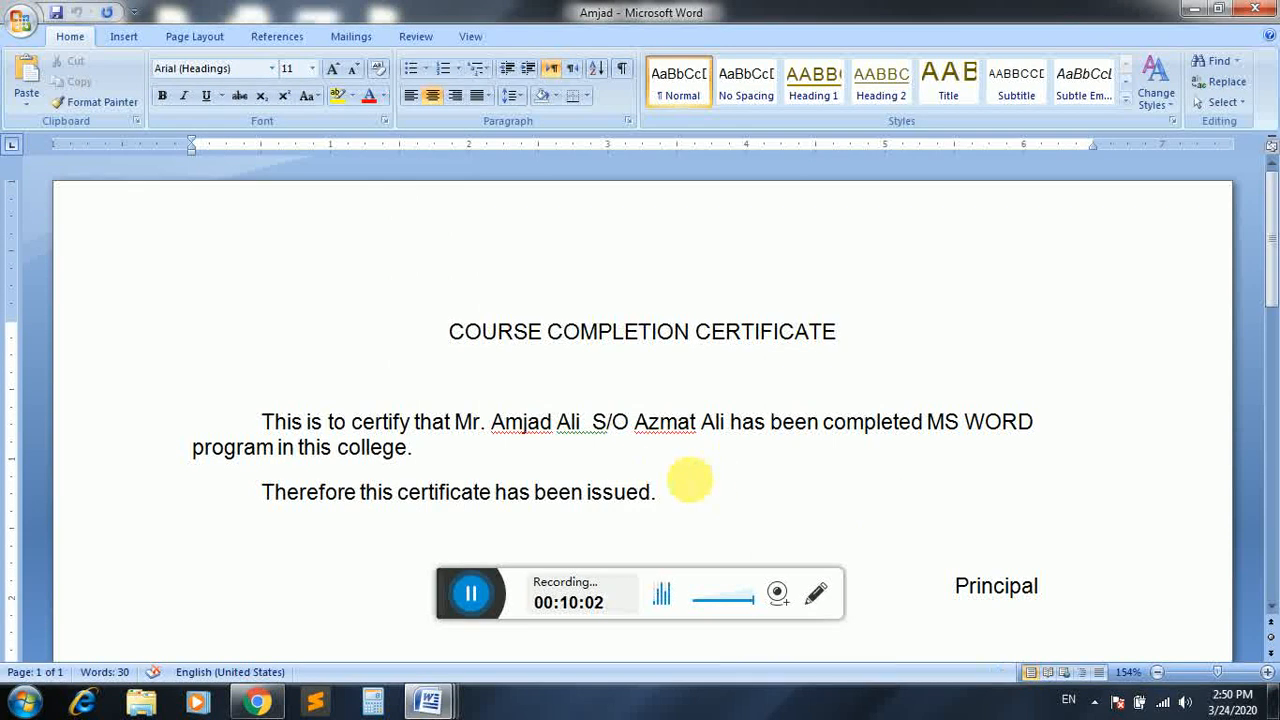
drag(1066, 434, 268, 436)
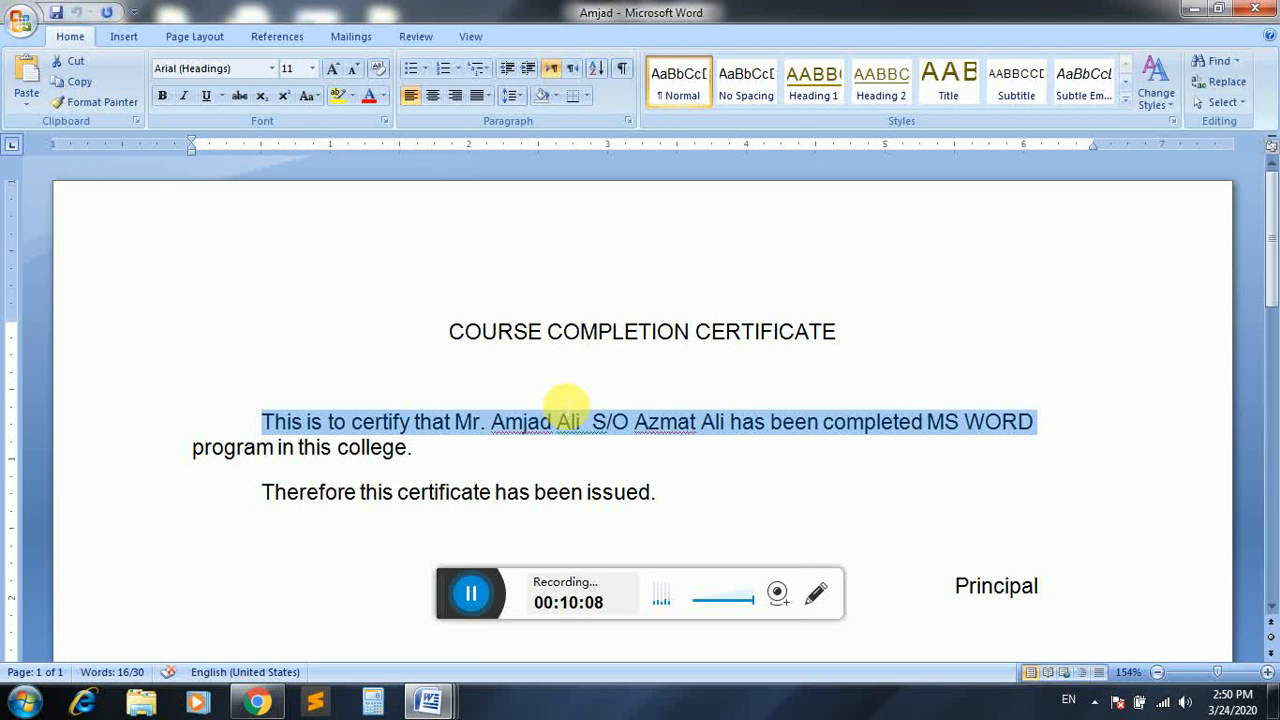
key(ctrl+p)
click(528, 318)
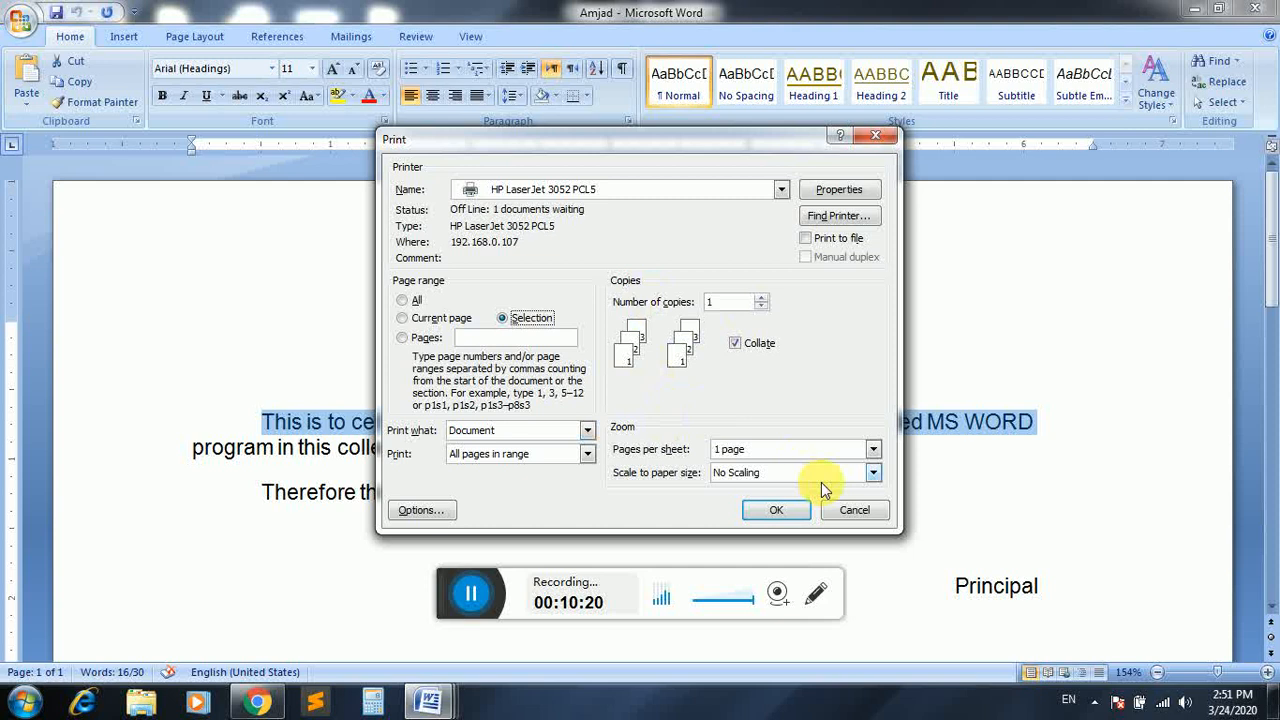
click(849, 513)
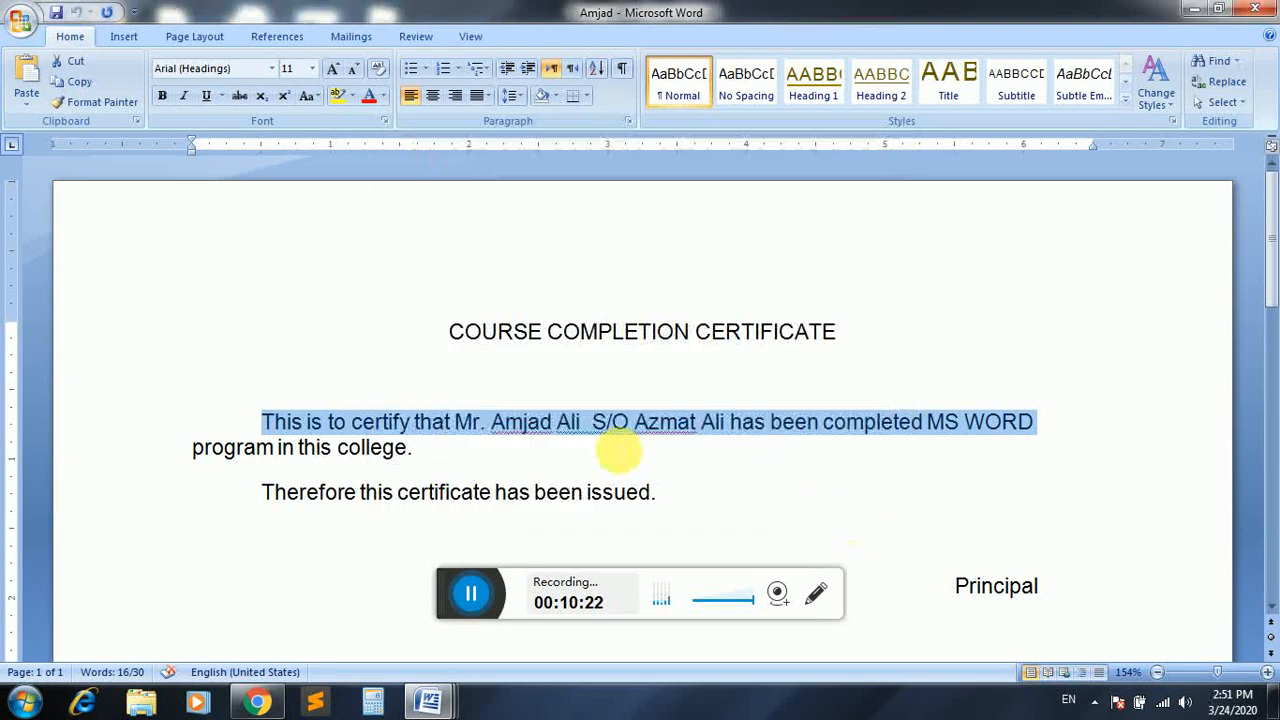
click(605, 462)
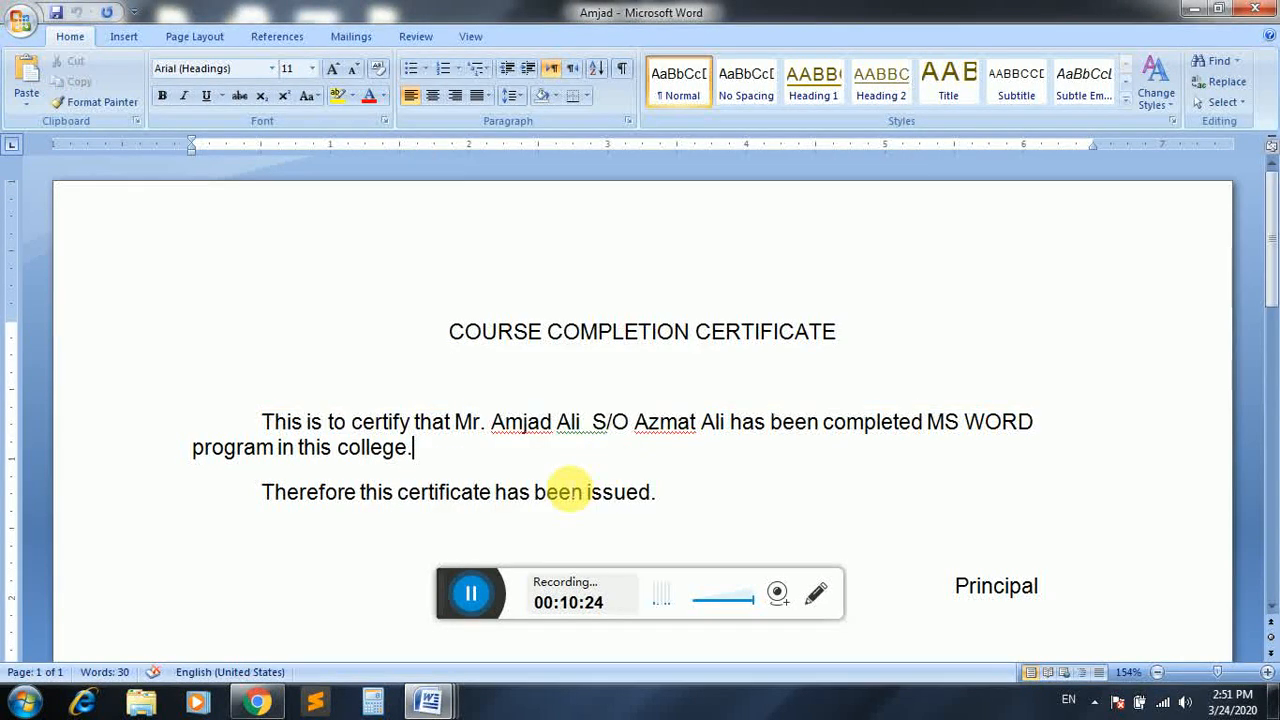